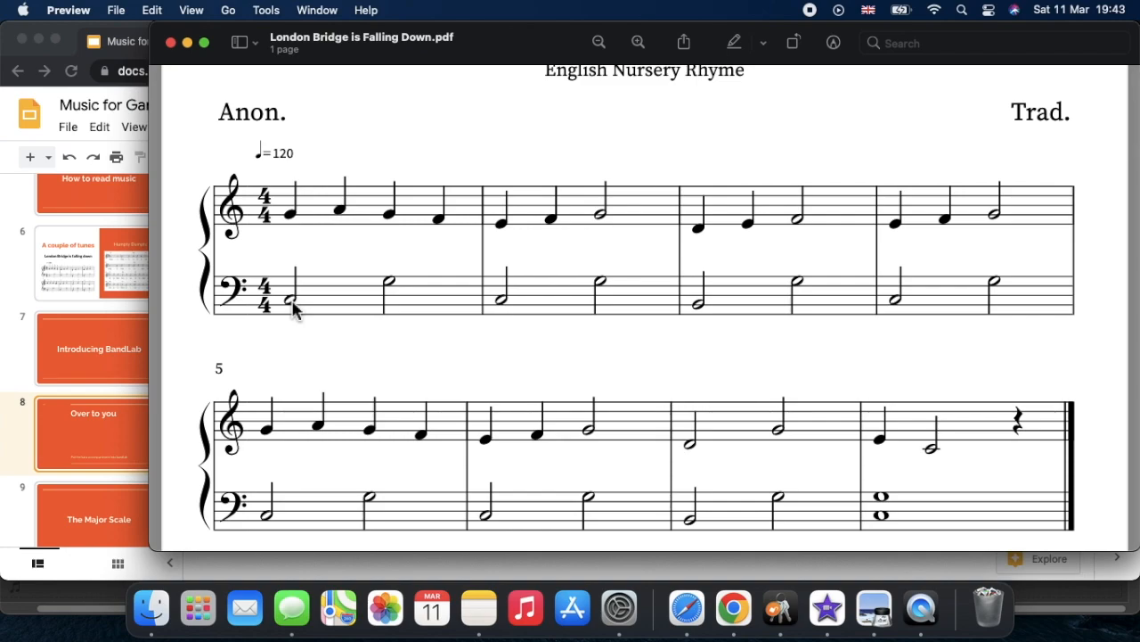
# Switch to the My Tune studio project in Chrome and add a new virtual instrument track.
pyautogui.click(733, 608)
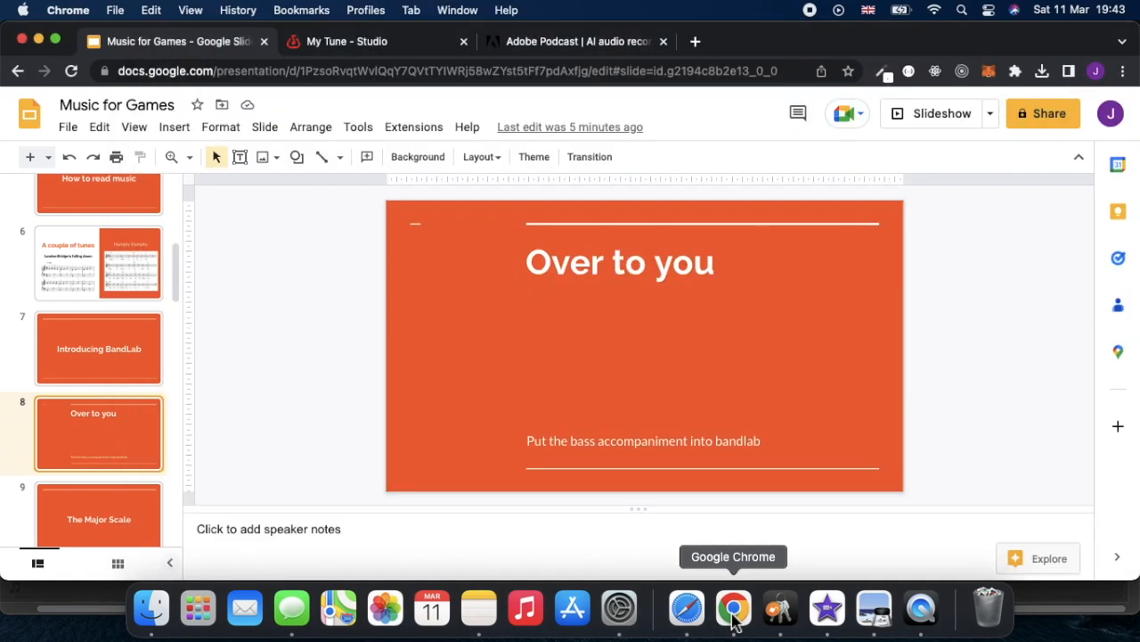
pyautogui.hotkey('ctrl', 'Tab')
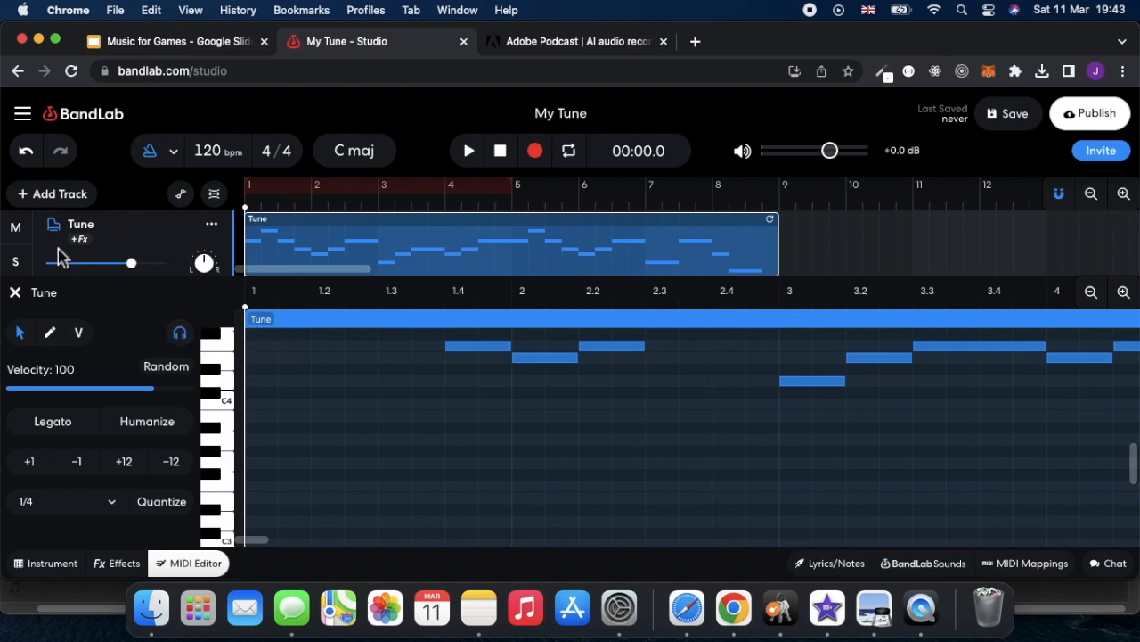
pyautogui.click(29, 196)
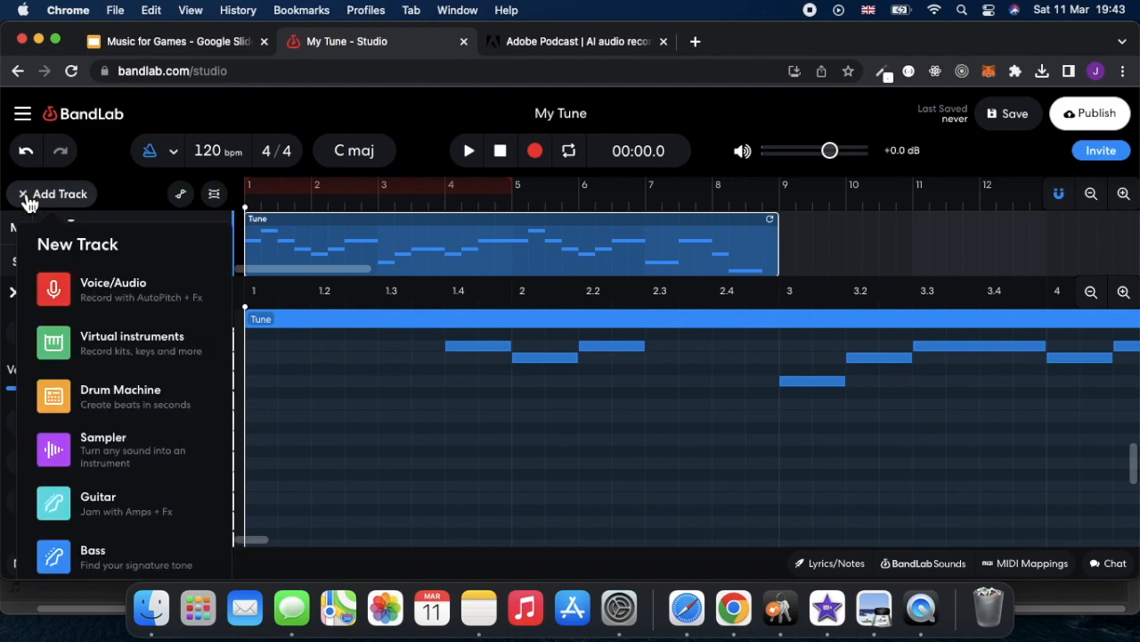
pyautogui.click(145, 348)
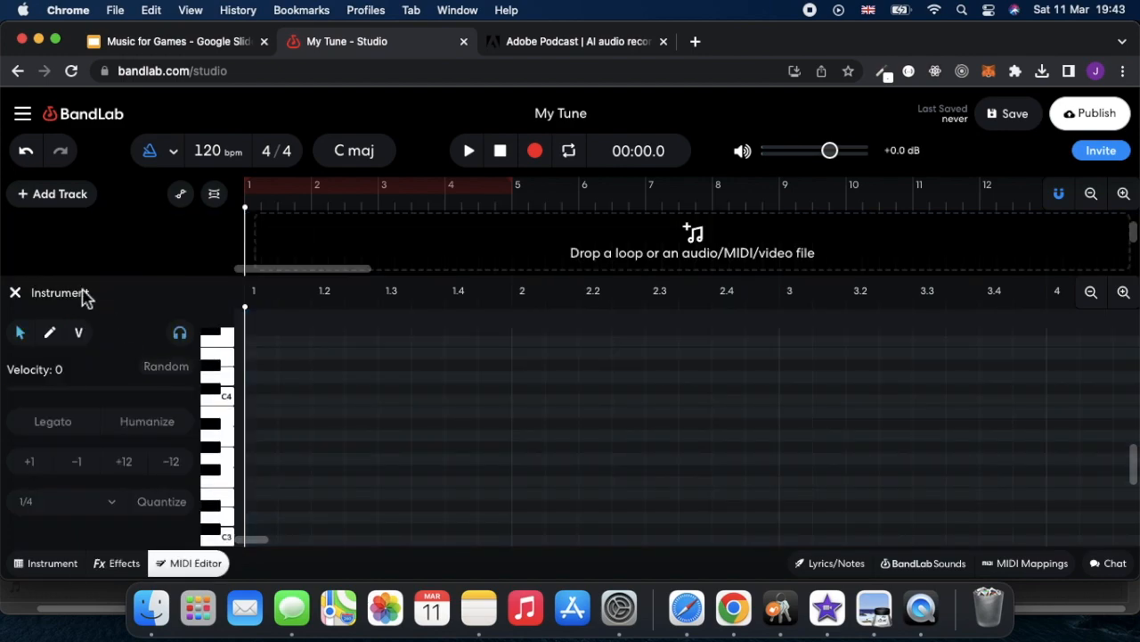
# Rename the new instrument track as Bass.
pyautogui.scroll(3, 113, 248)
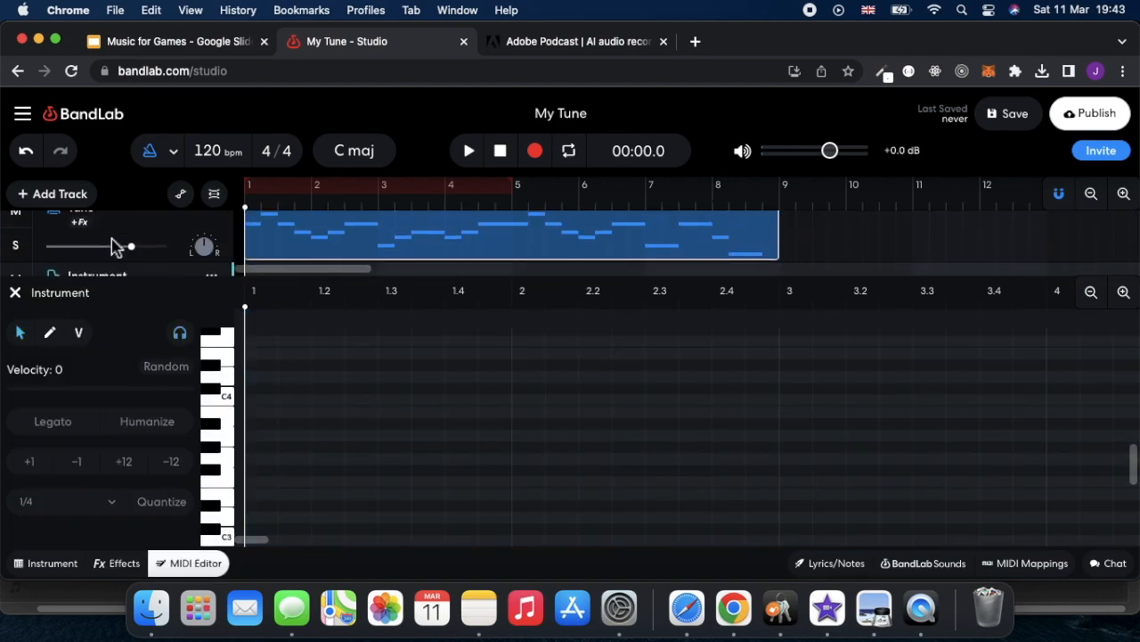
pyautogui.scroll(-1, 113, 247)
pyautogui.scroll(-1, 113, 248)
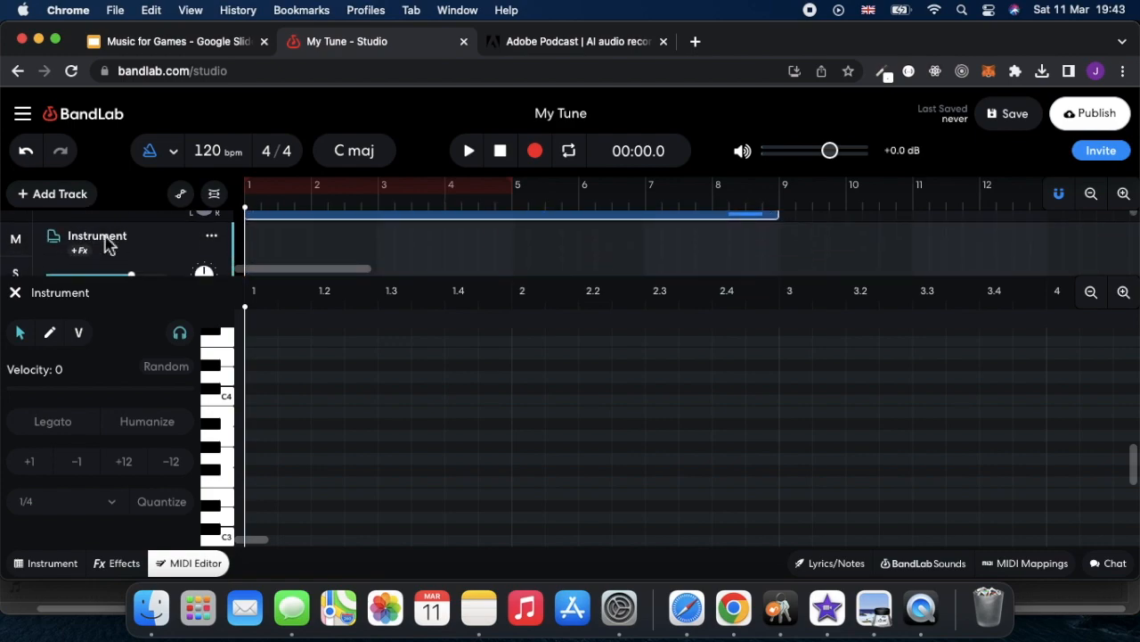
pyautogui.doubleClick(105, 237)
pyautogui.write('B')
# Following the London Bridge score in Preview, add a C3 note at the start of bar 1 of the Bass track, two beats long.
pyautogui.scroll(-3, 236, 386)
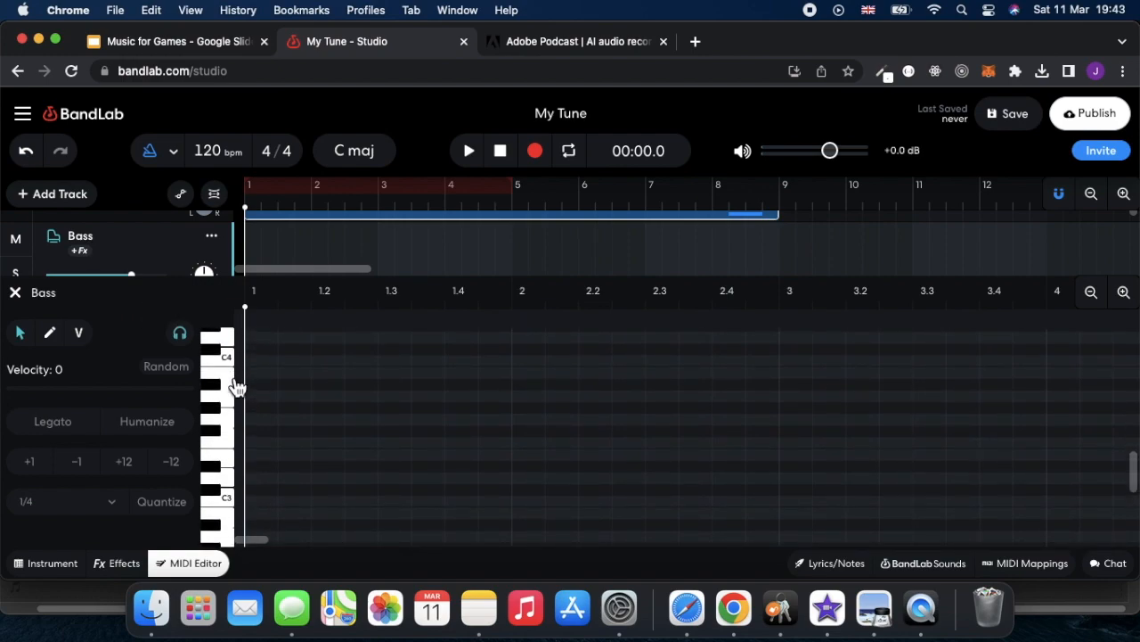
pyautogui.click(875, 612)
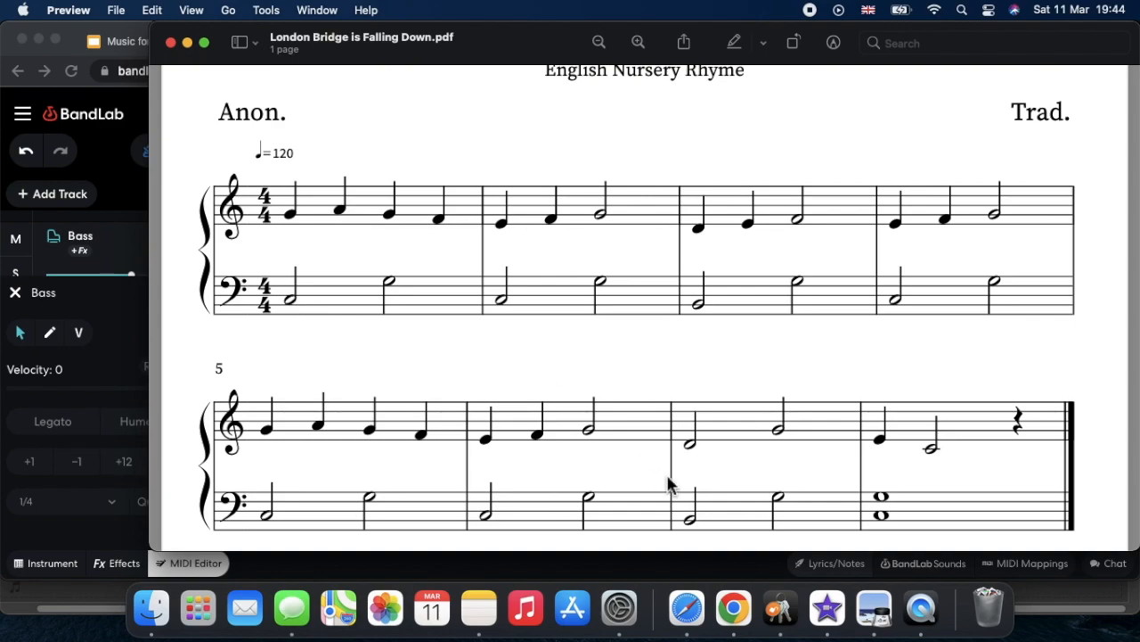
pyautogui.click(732, 610)
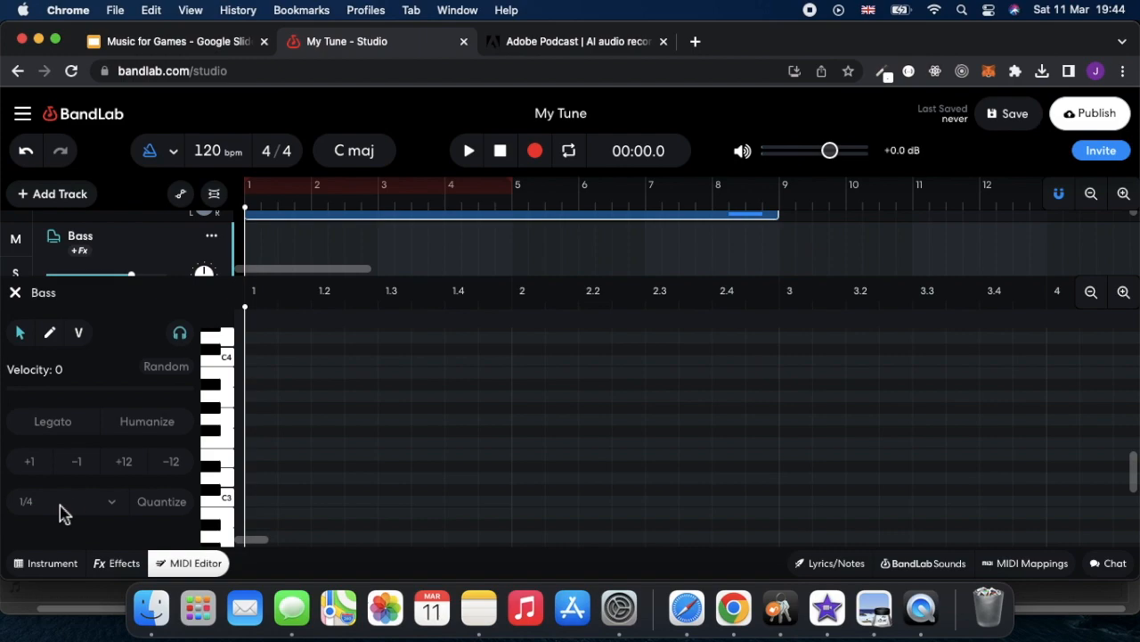
pyautogui.doubleClick(262, 507)
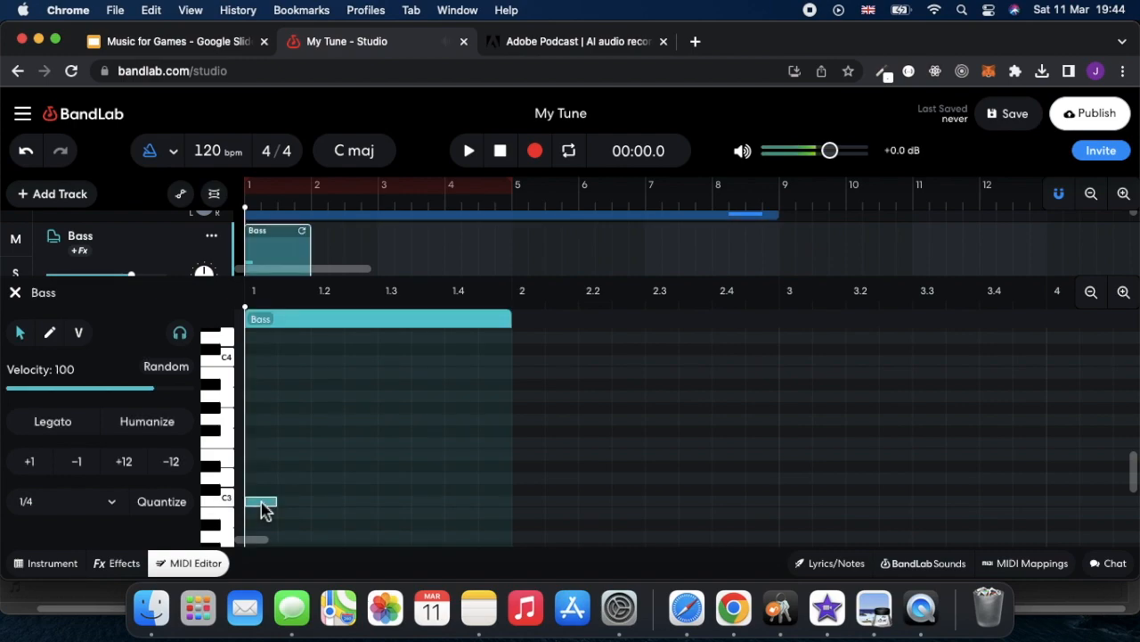
pyautogui.moveTo(280, 506); pyautogui.dragTo(313, 510)
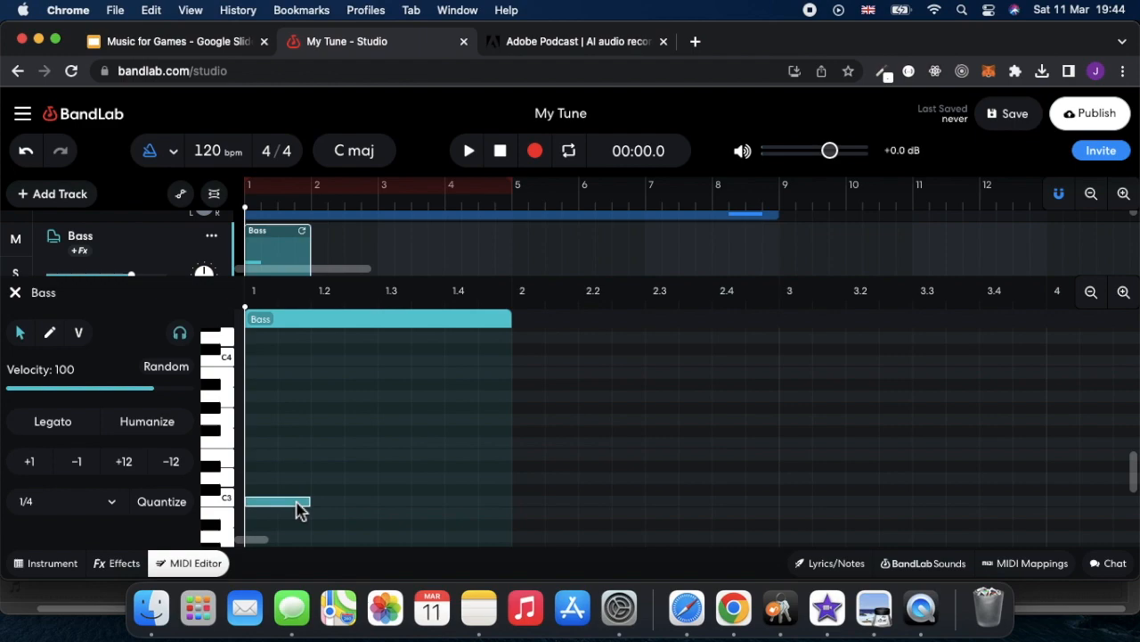
pyautogui.scroll(1, 298, 510)
pyautogui.scroll(-1, 299, 511)
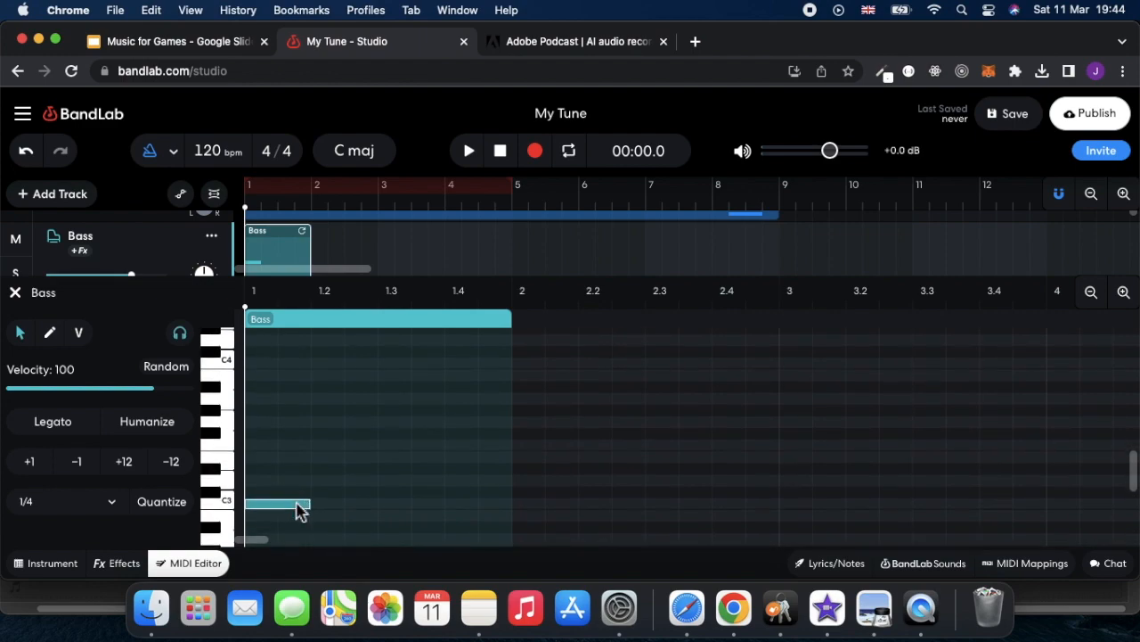
pyautogui.moveTo(314, 508); pyautogui.dragTo(380, 512)
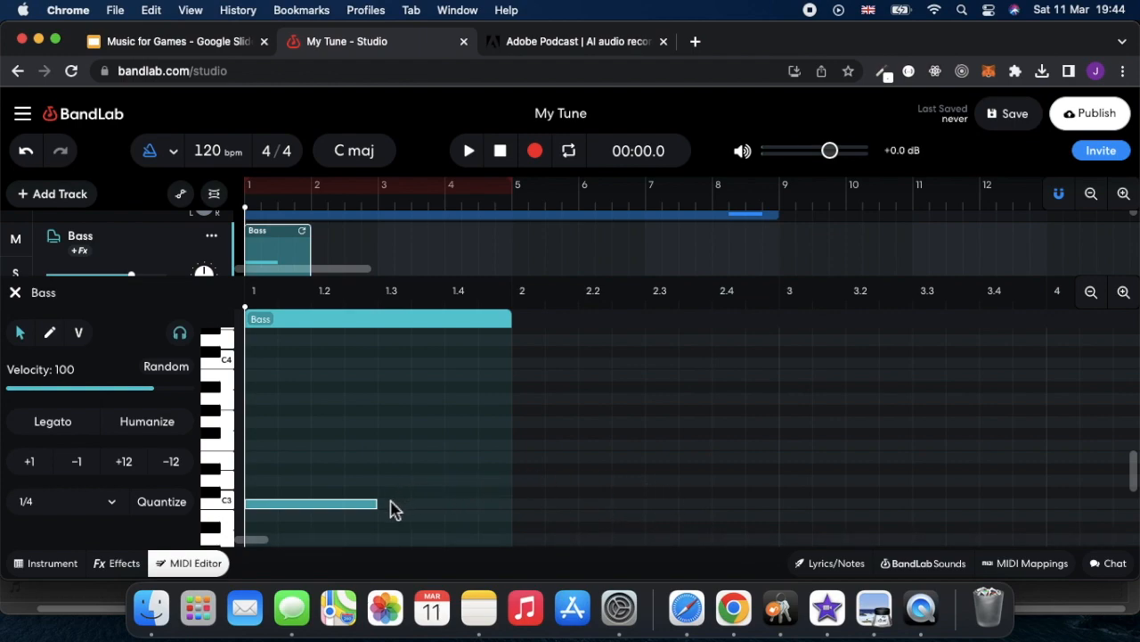
# Check the score again and add a two-beat G3 note on beat 3 of bar 1 in the Bass track.
pyautogui.click(878, 607)
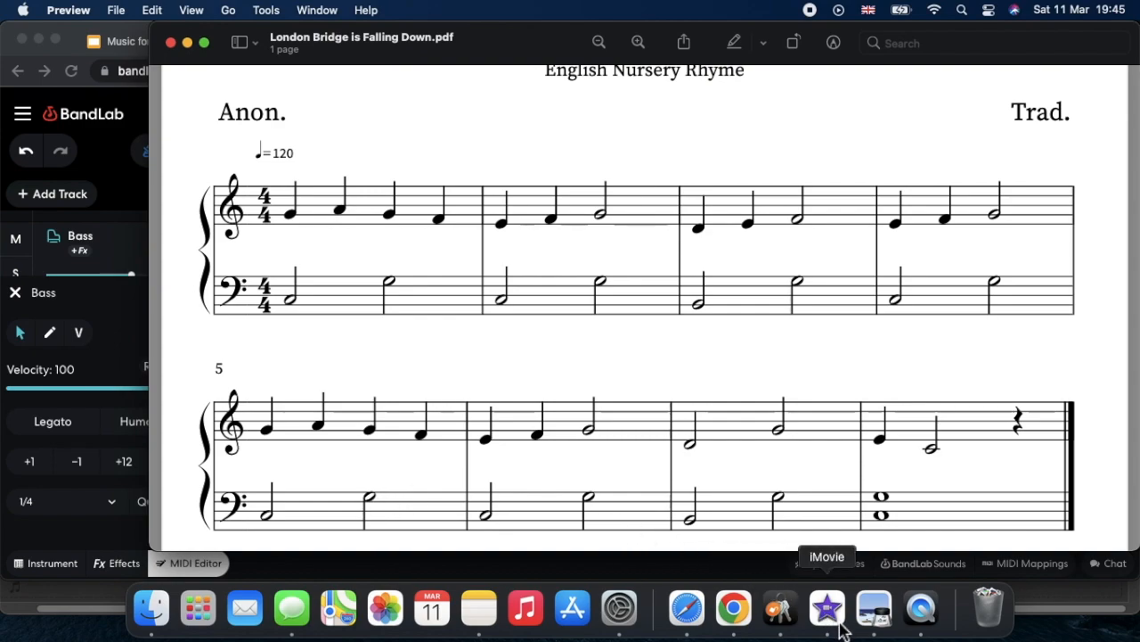
pyautogui.click(734, 609)
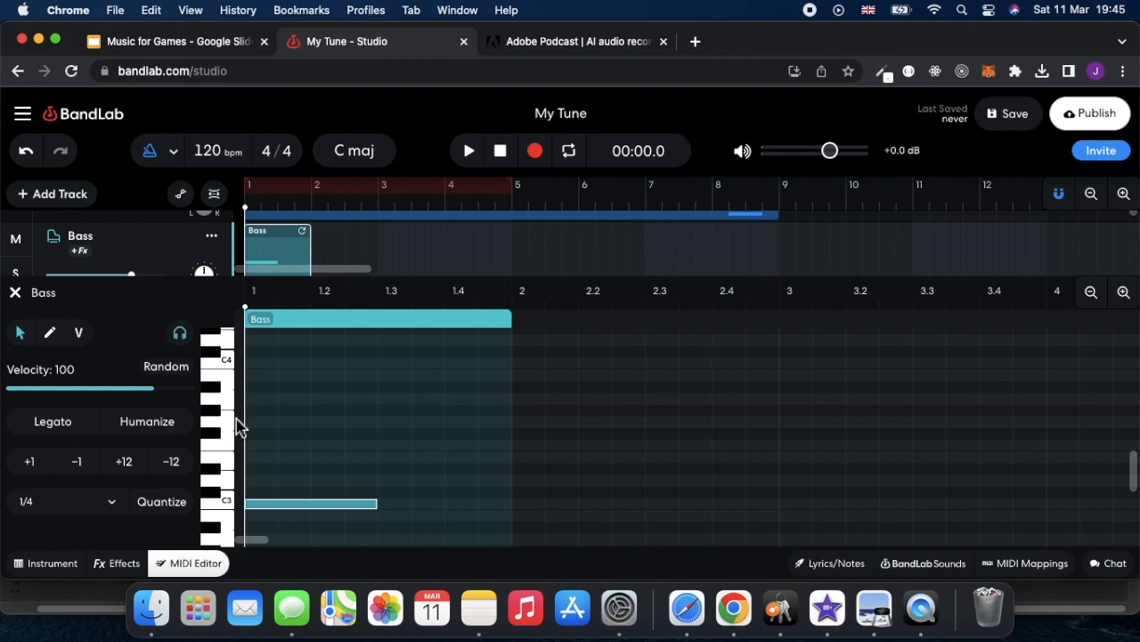
pyautogui.doubleClick(395, 430)
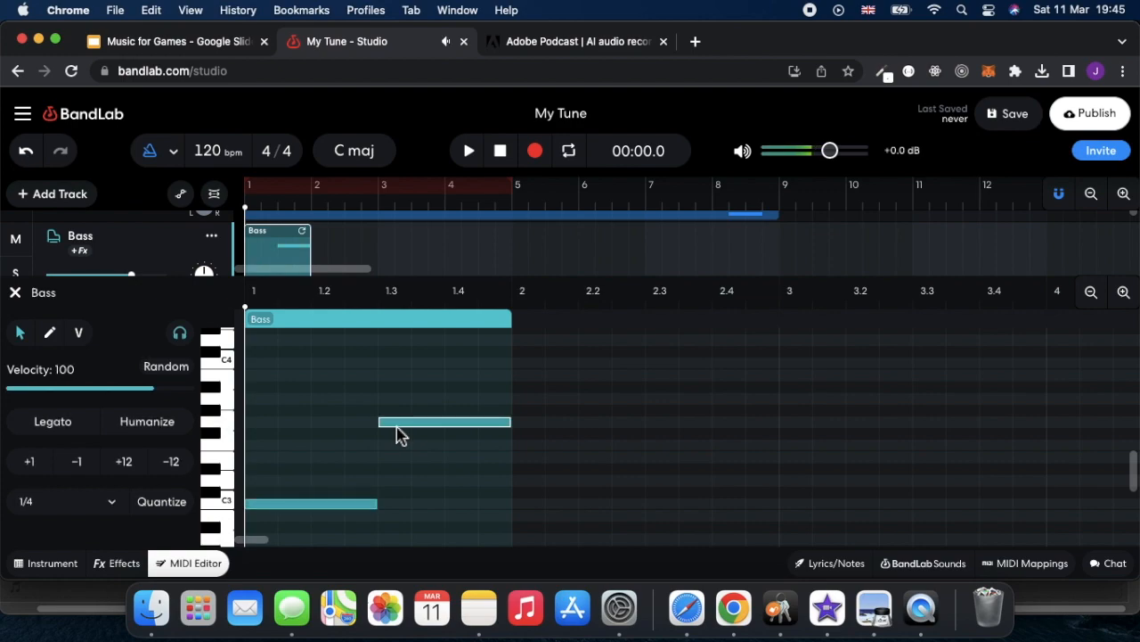
# Play the first bar of the tune together with the bass, and stop playback with the playhead back at the start.
pyautogui.scroll(2, 396, 434)
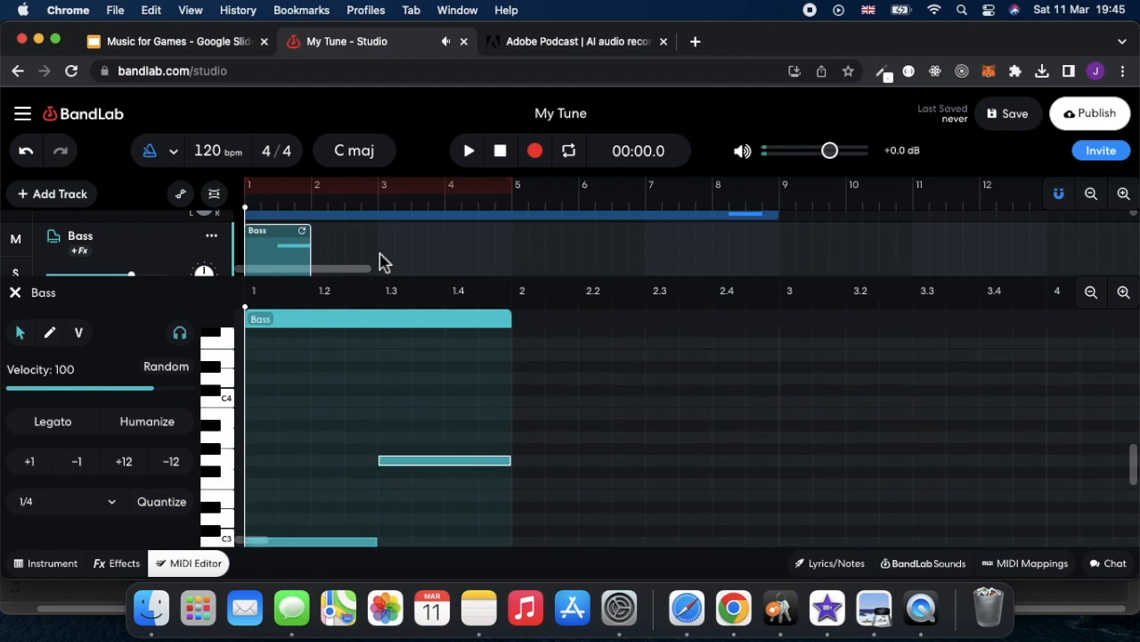
pyautogui.scroll(2, 174, 250)
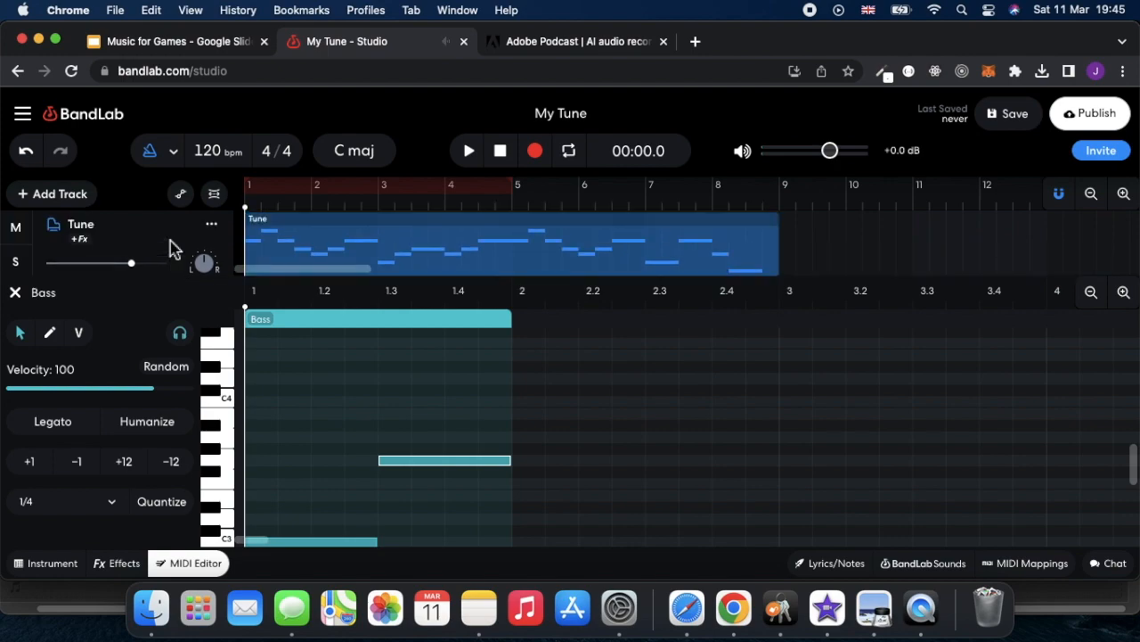
pyautogui.scroll(2, 174, 250)
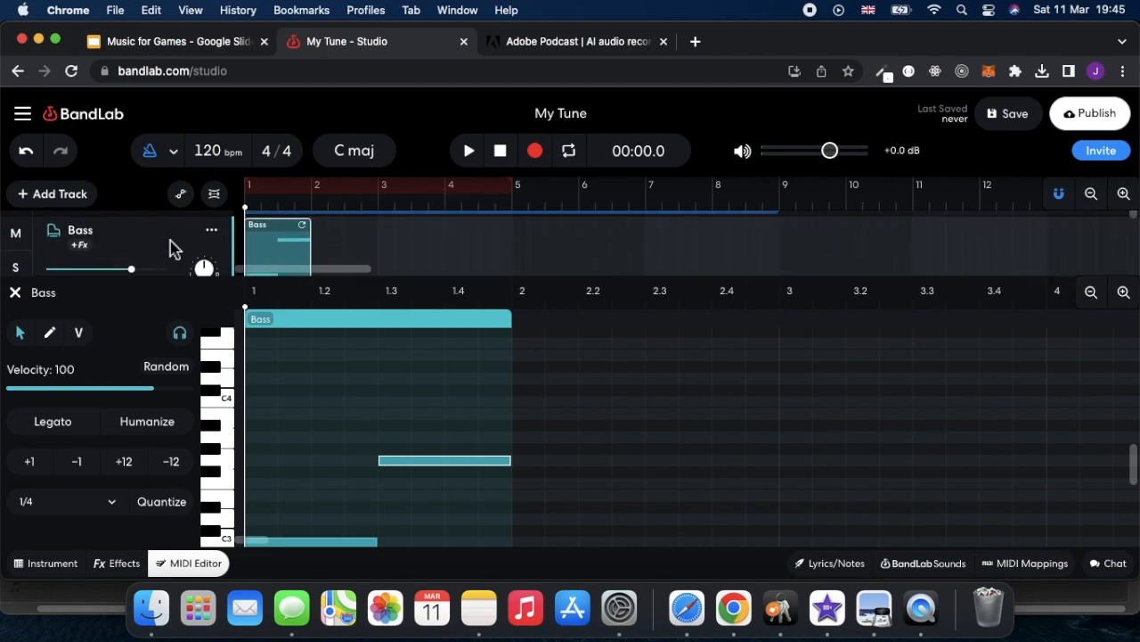
pyautogui.scroll(-3, 173, 249)
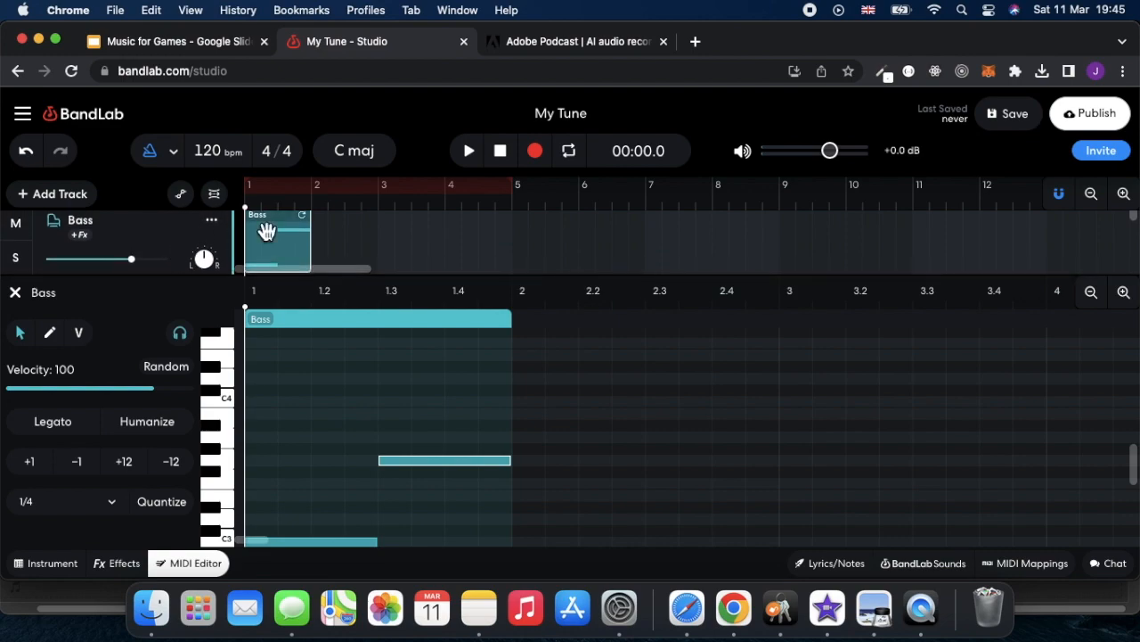
pyautogui.scroll(2, 302, 236)
pyautogui.scroll(-2, 302, 236)
pyautogui.scroll(2, 301, 236)
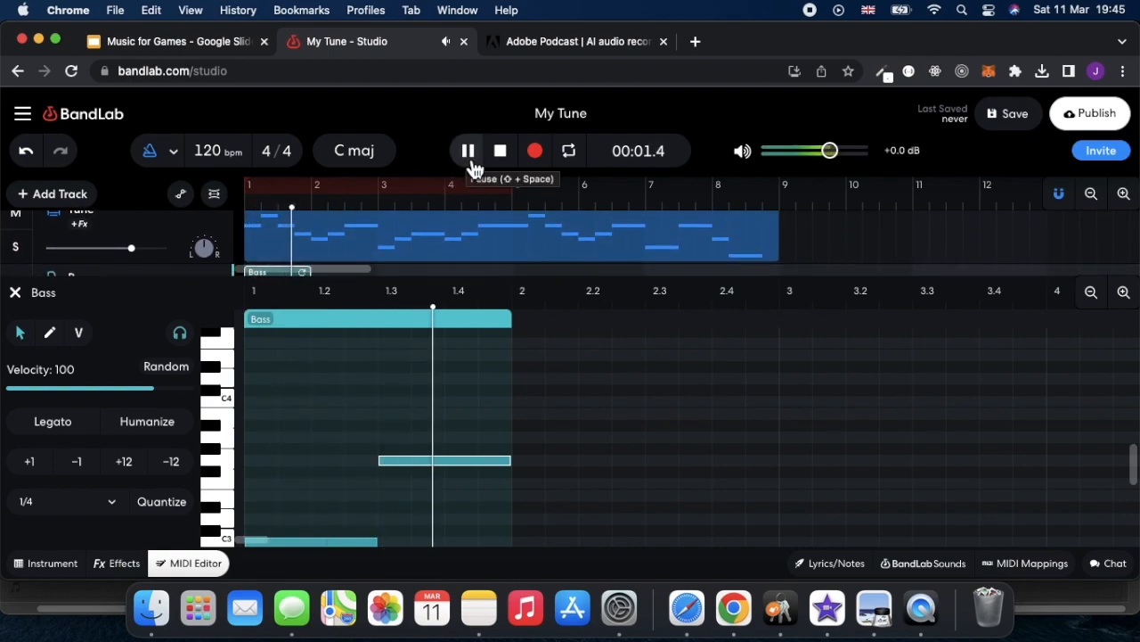
pyautogui.click(472, 162)
pyautogui.click(501, 151)
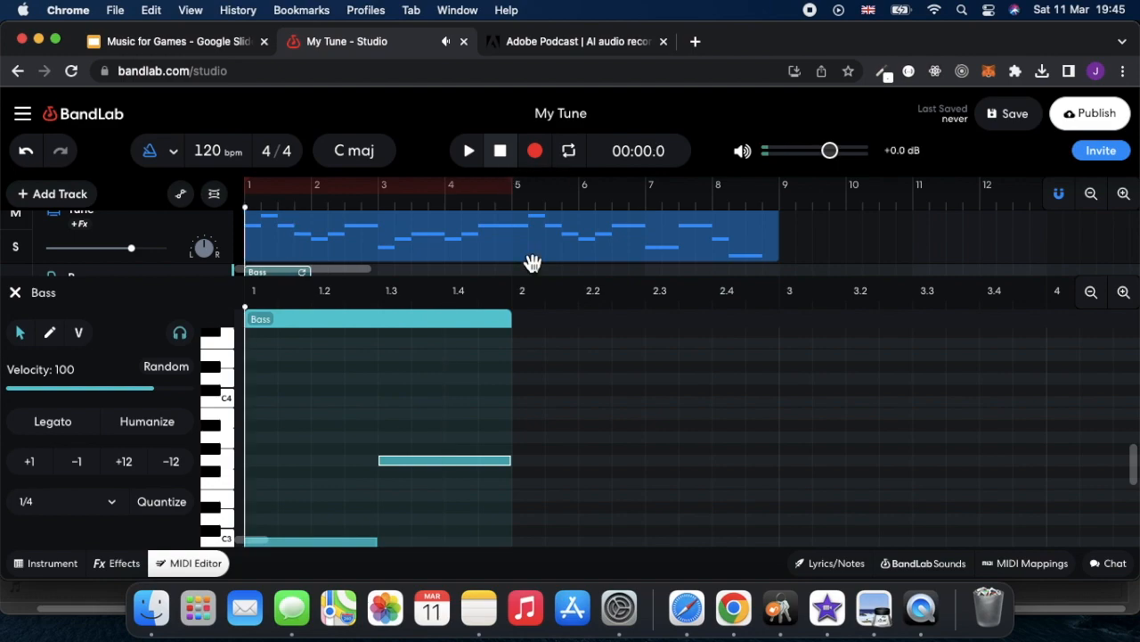
# Consult the score and fill bar 2 of the Bass track with two-beat notes, C3 on beat 1 and G3 on beat 3.
pyautogui.scroll(-2, 552, 414)
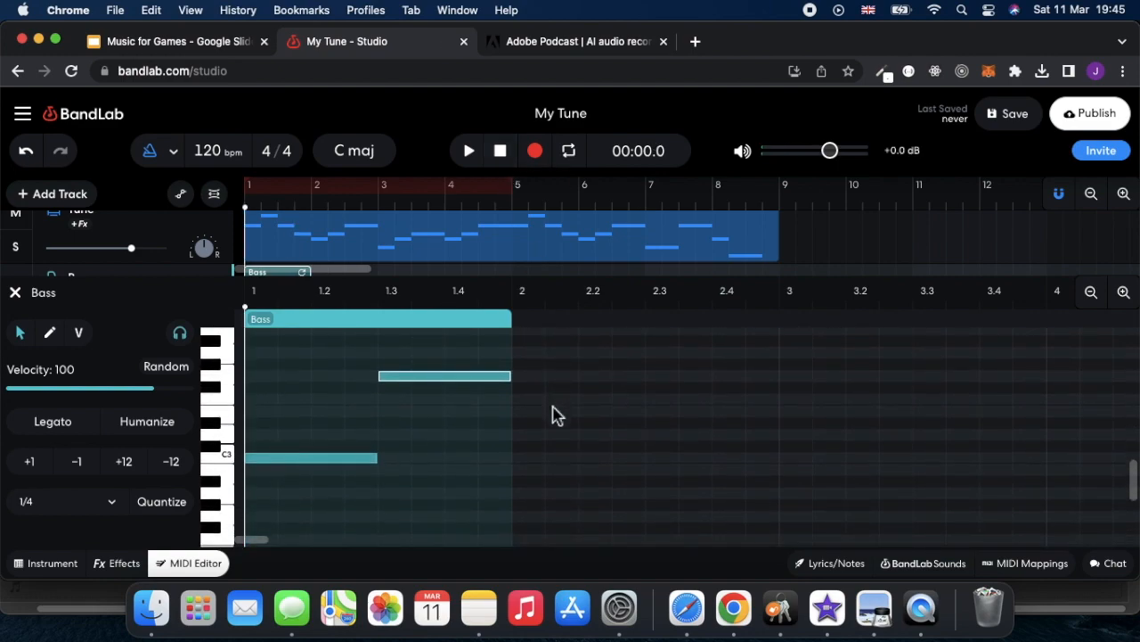
pyautogui.click(876, 615)
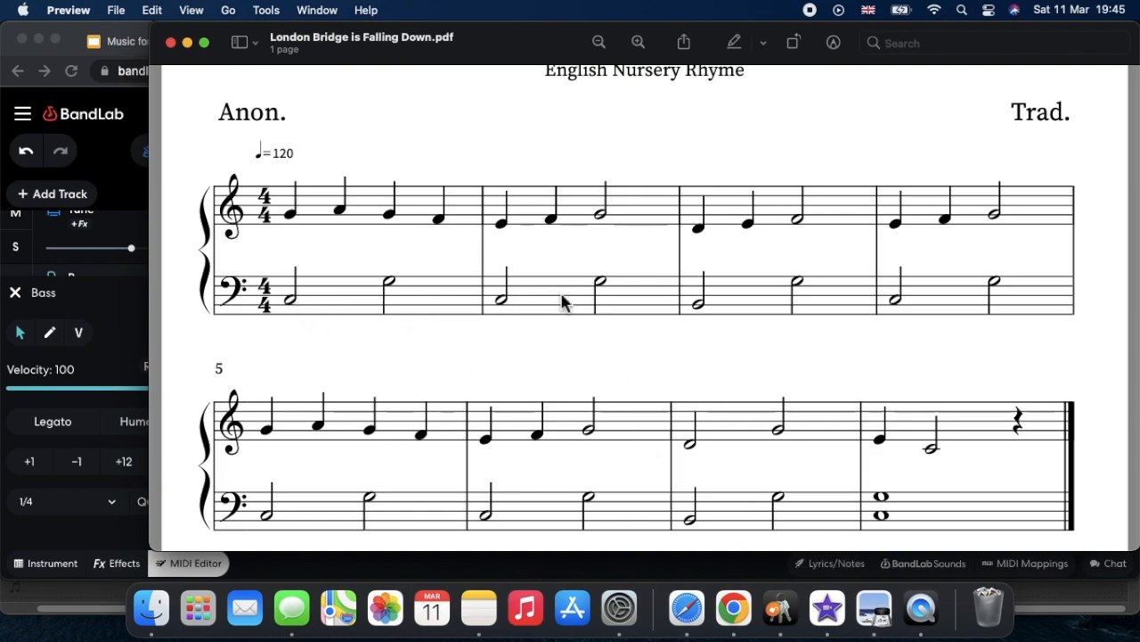
pyautogui.scroll(-2, 568, 304)
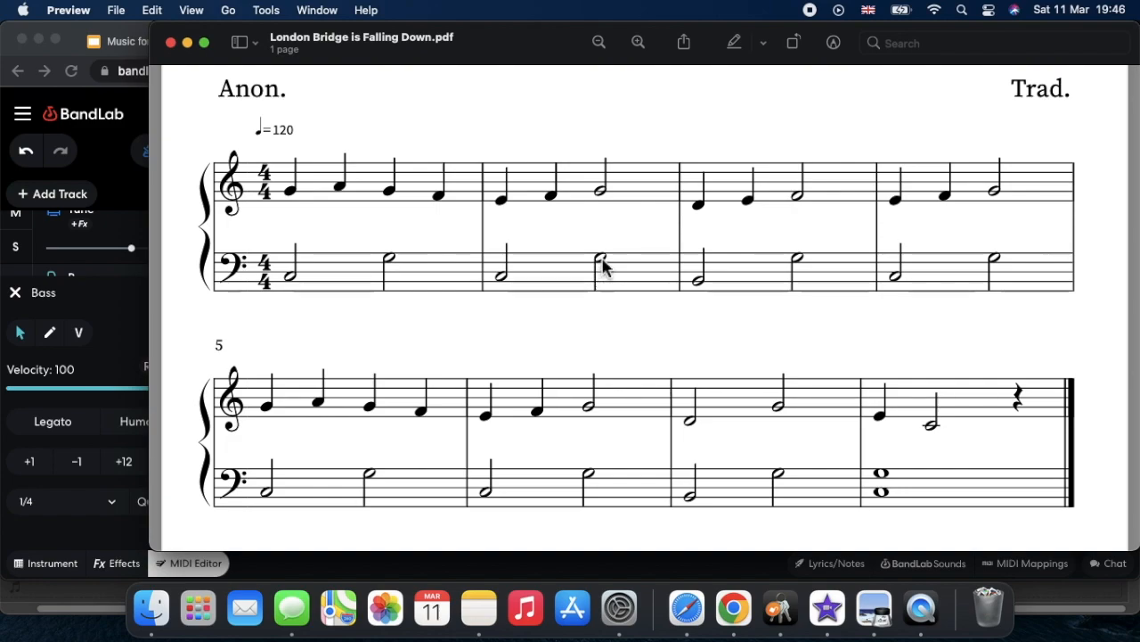
pyautogui.click(734, 608)
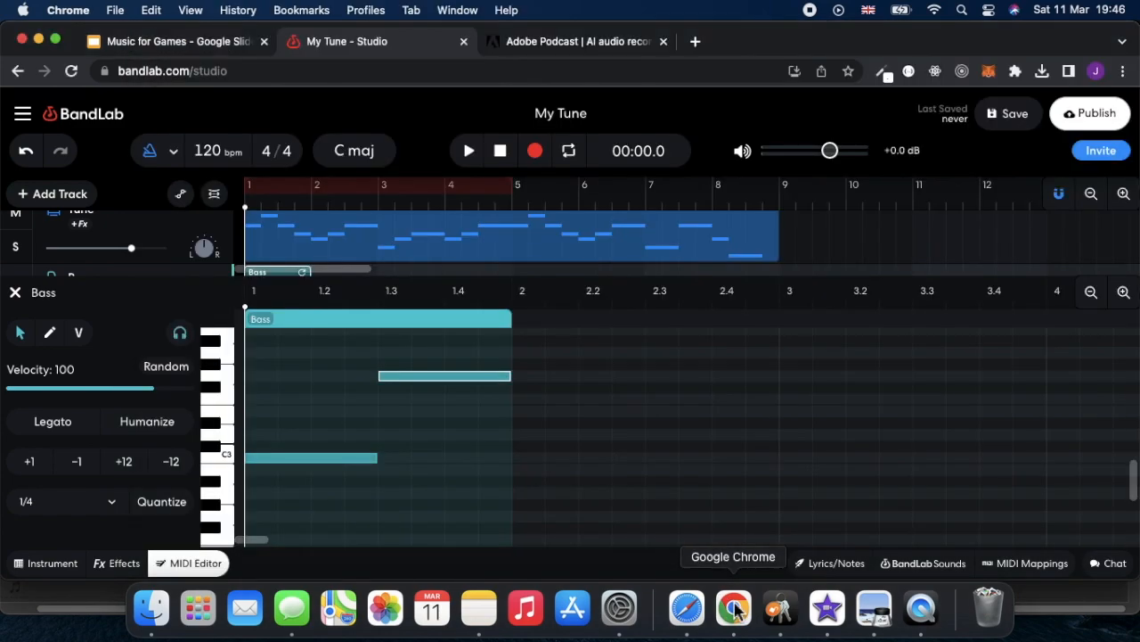
pyautogui.doubleClick(532, 460)
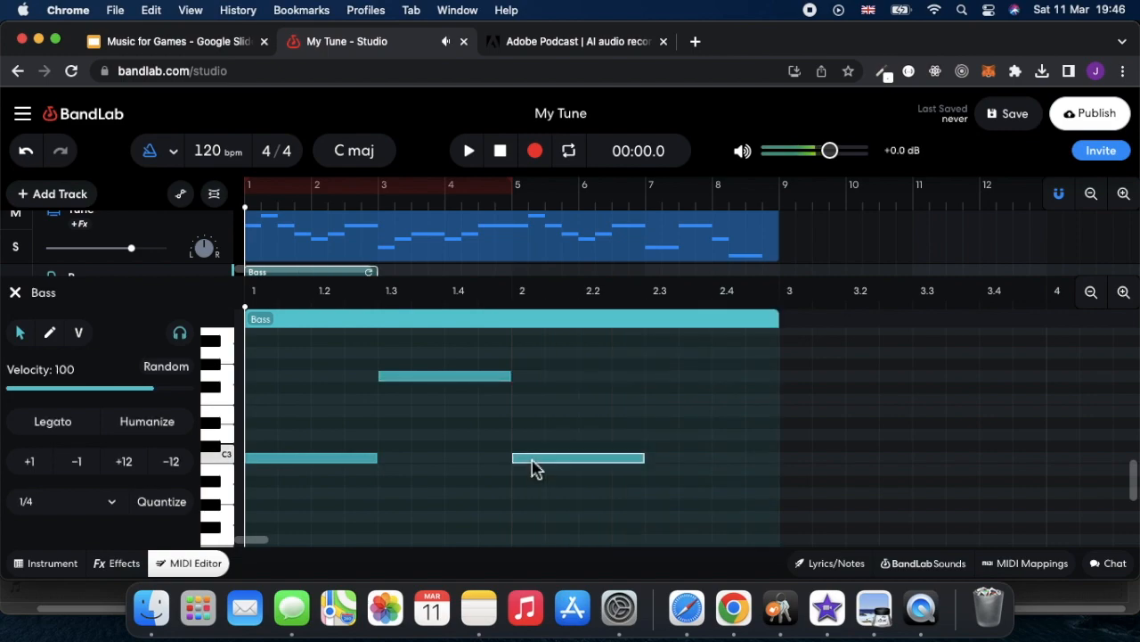
pyautogui.doubleClick(664, 378)
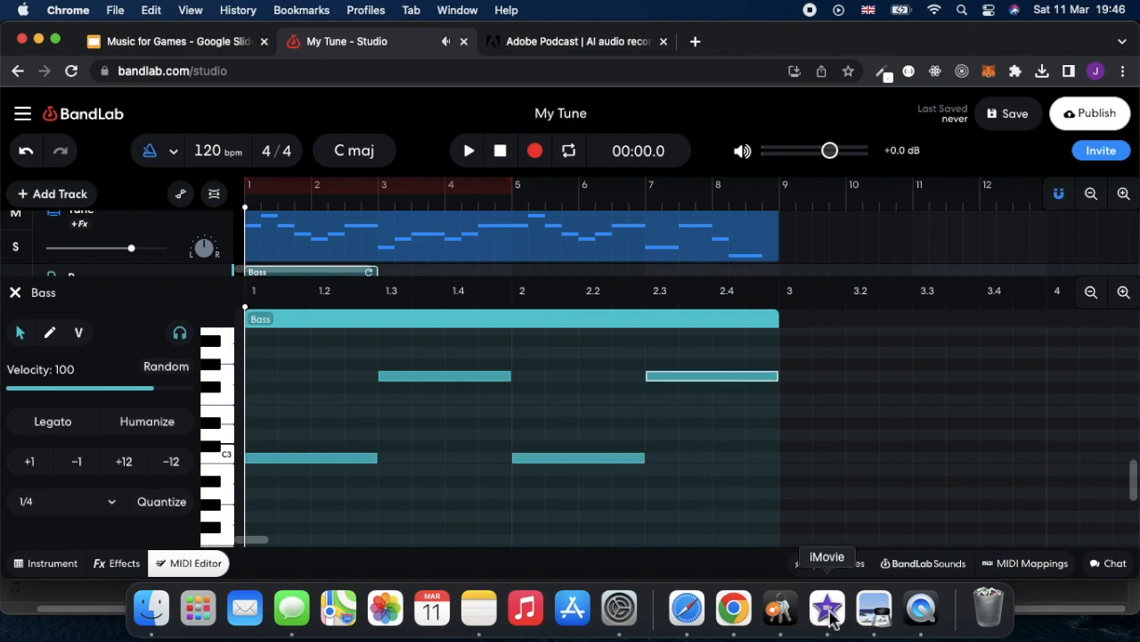
# Consult the score and fill bar 3 of the Bass track with two-beat notes, B2 on beat 1 and G3 on beat 3.
pyautogui.click(874, 609)
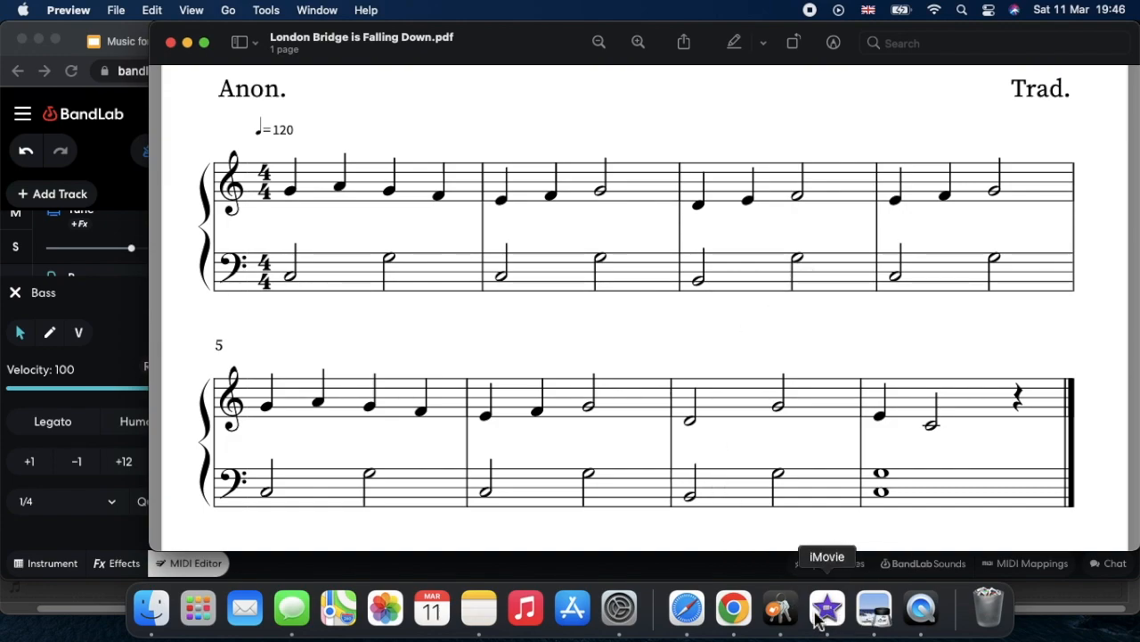
pyautogui.click(733, 608)
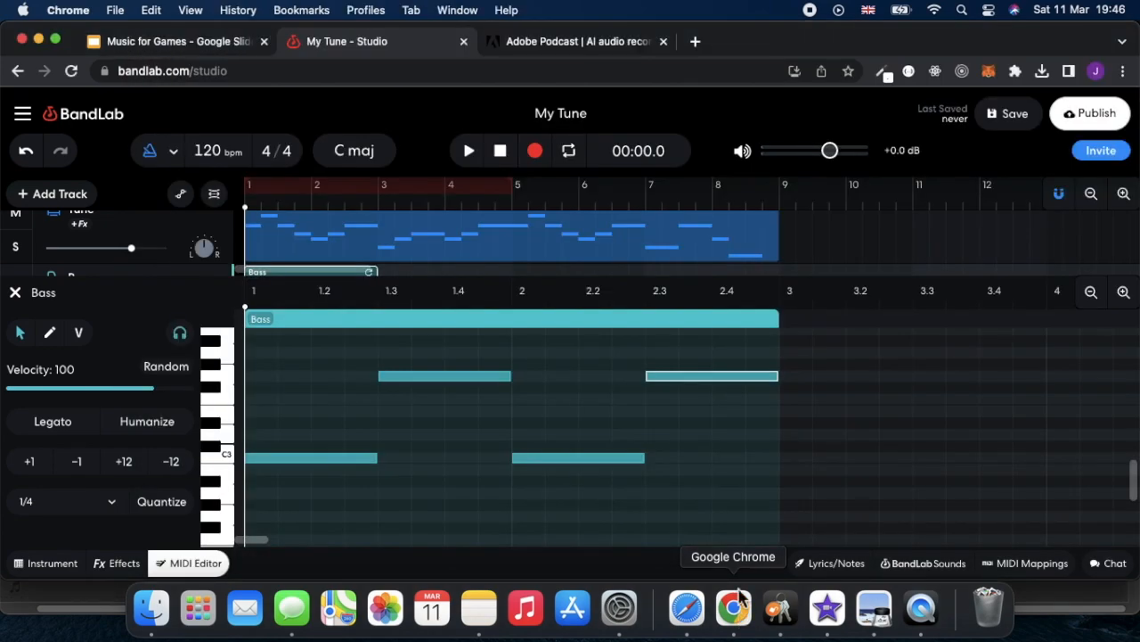
pyautogui.click(795, 471)
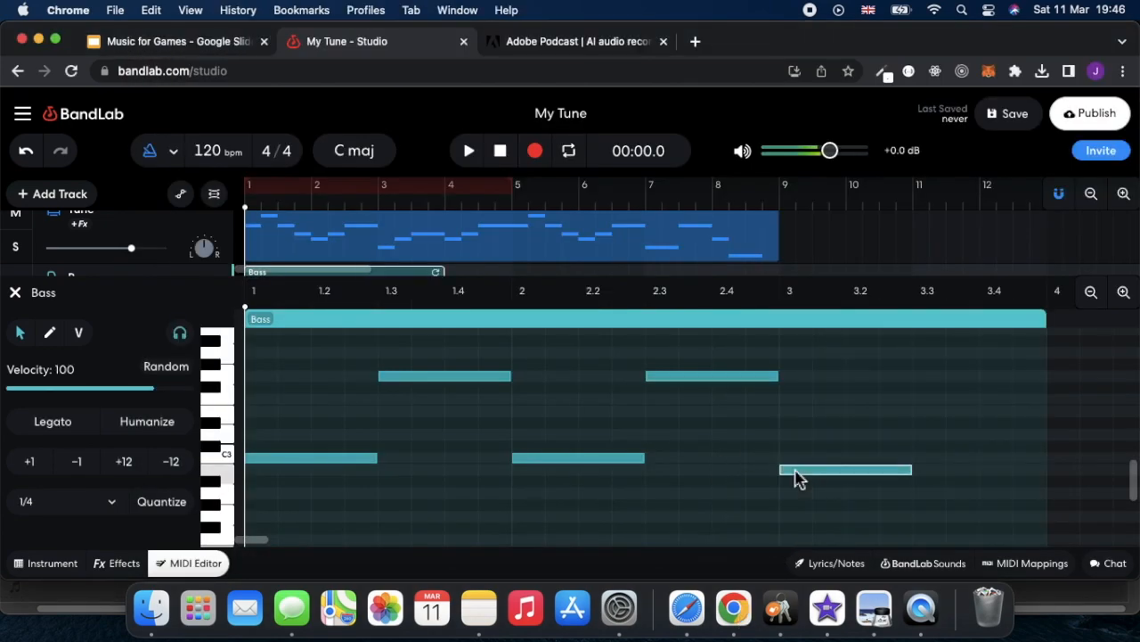
pyautogui.click(931, 381)
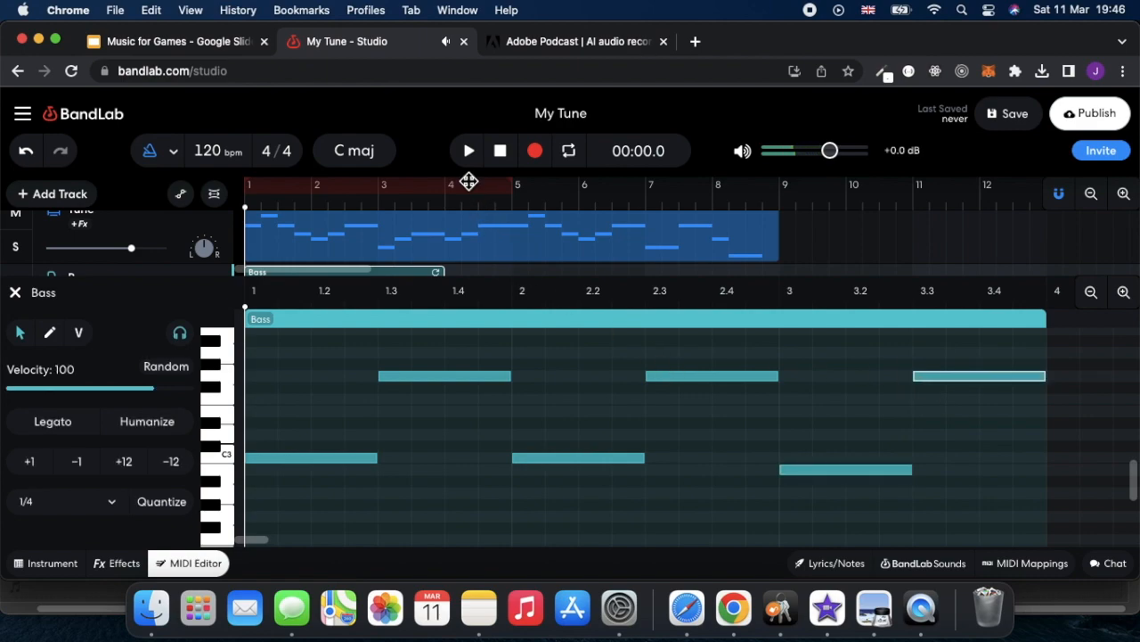
# Play back the first three bars of the tune with the bass accompaniment, pausing within bar 3.
pyautogui.click(469, 153)
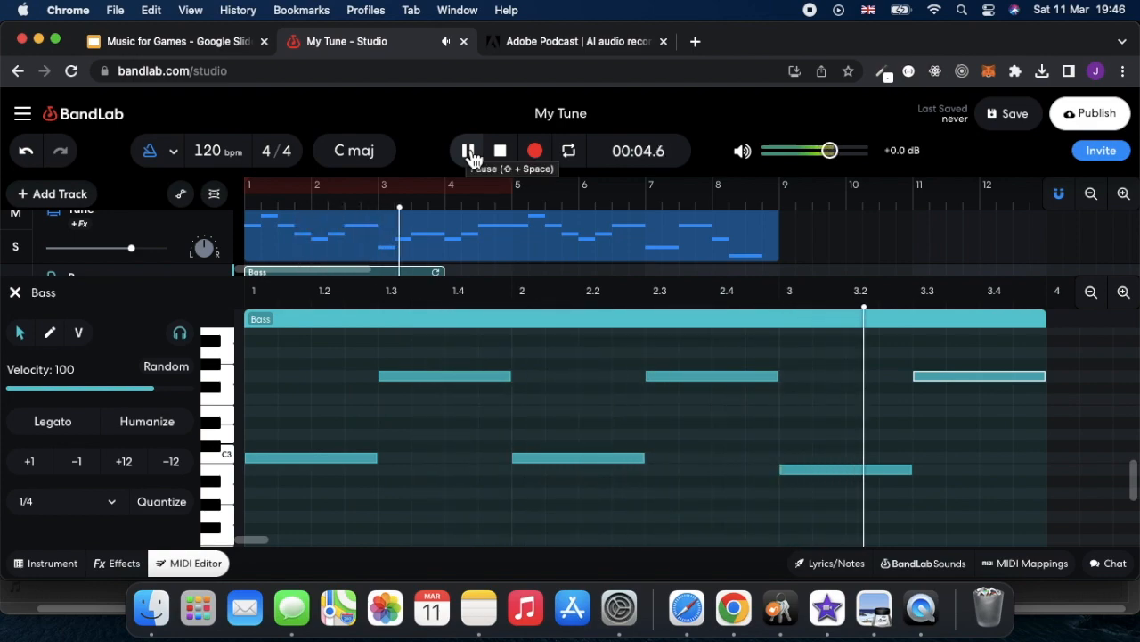
pyautogui.click(469, 153)
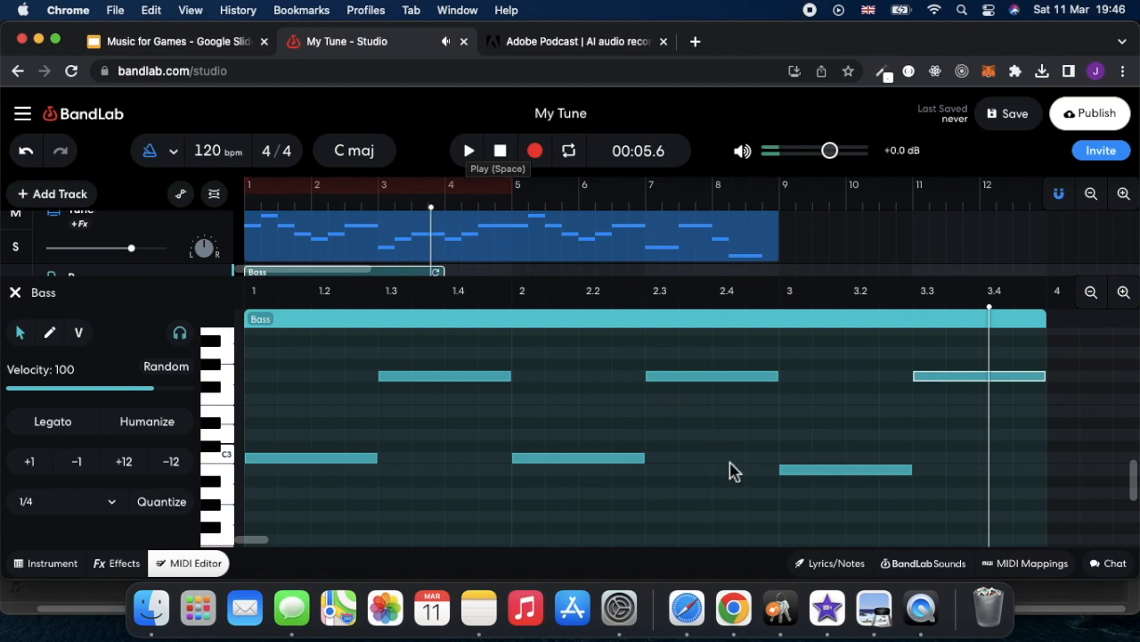
pyautogui.hscroll(5, 728, 470)
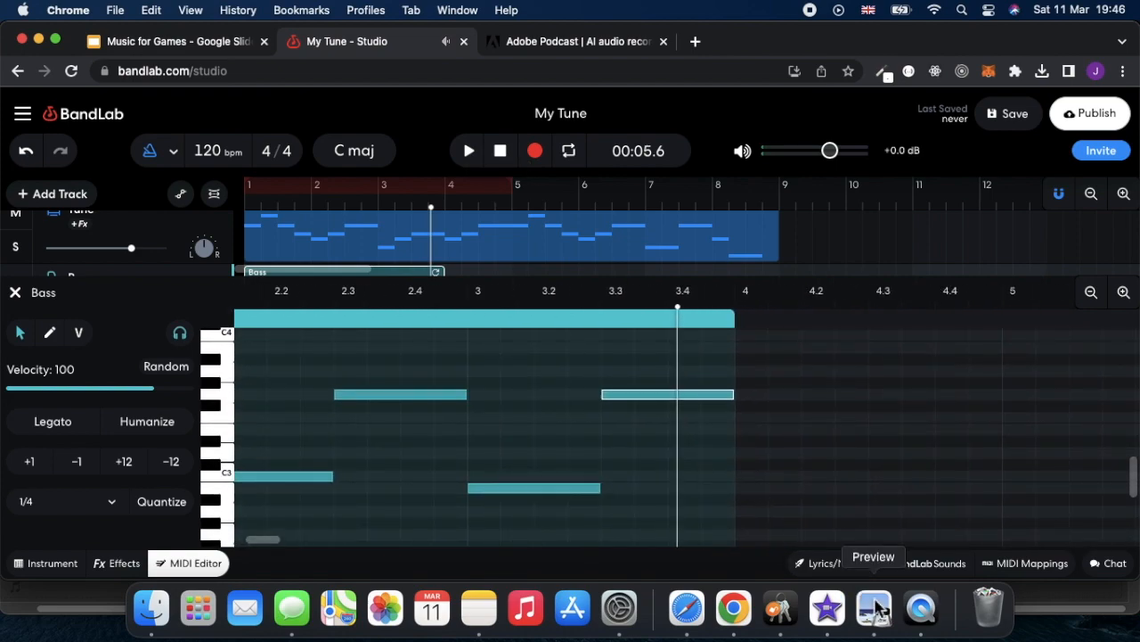
# Consult the score and fill bar 4 of the Bass track with two-beat notes, C3 on beat 1 and G3 on beat 3.
pyautogui.click(874, 607)
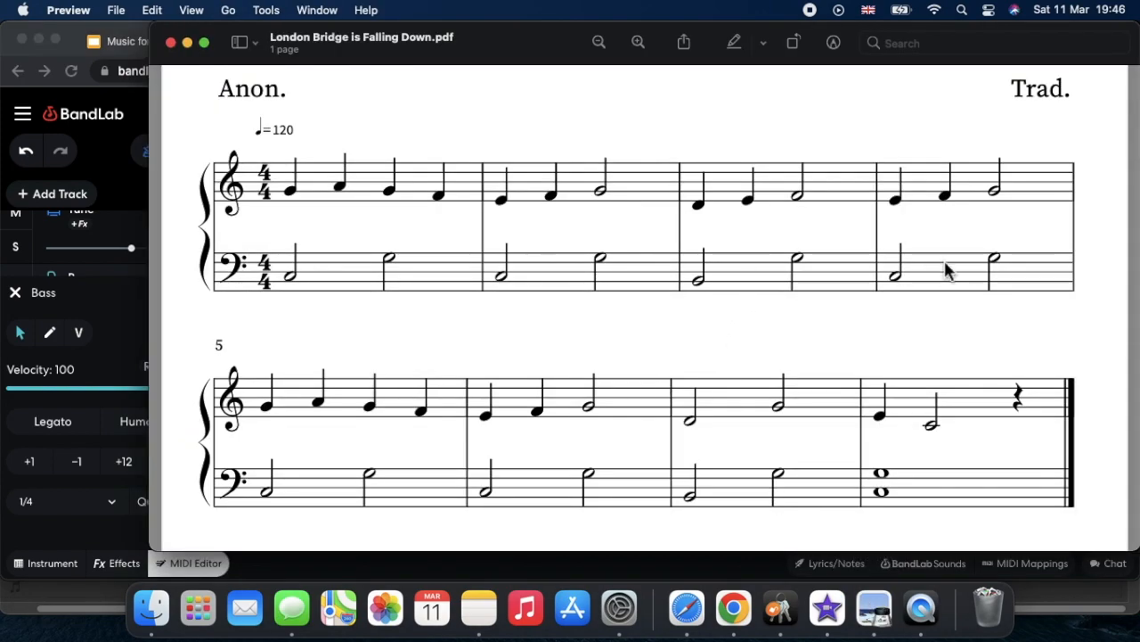
pyautogui.click(733, 608)
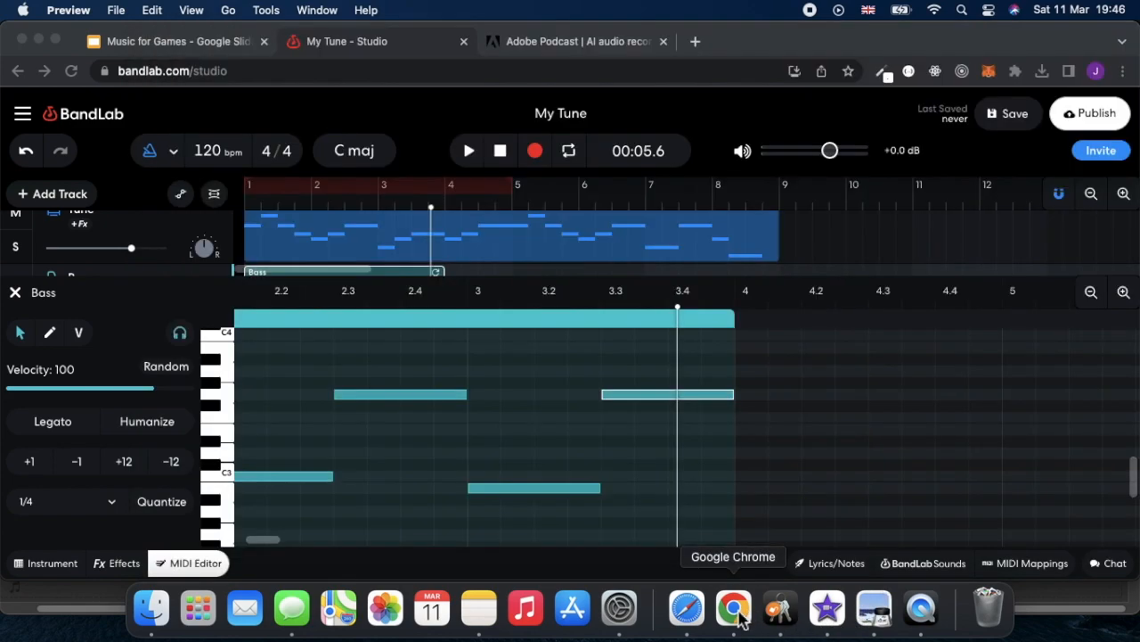
pyautogui.doubleClick(751, 486)
pyautogui.hscroll(3, 751, 486)
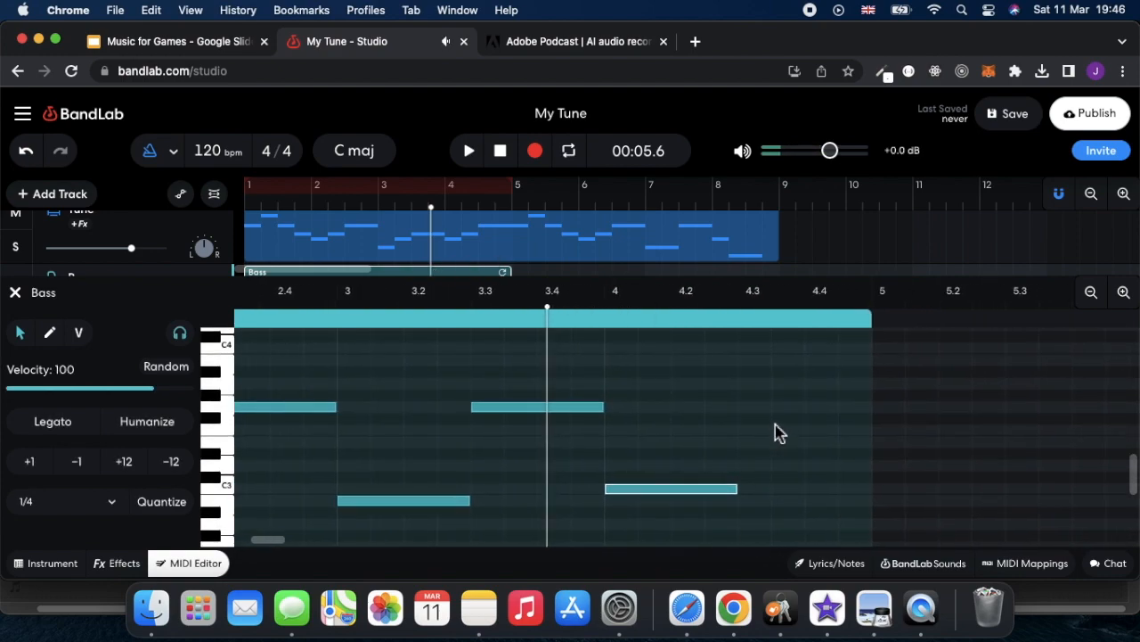
pyautogui.doubleClick(760, 408)
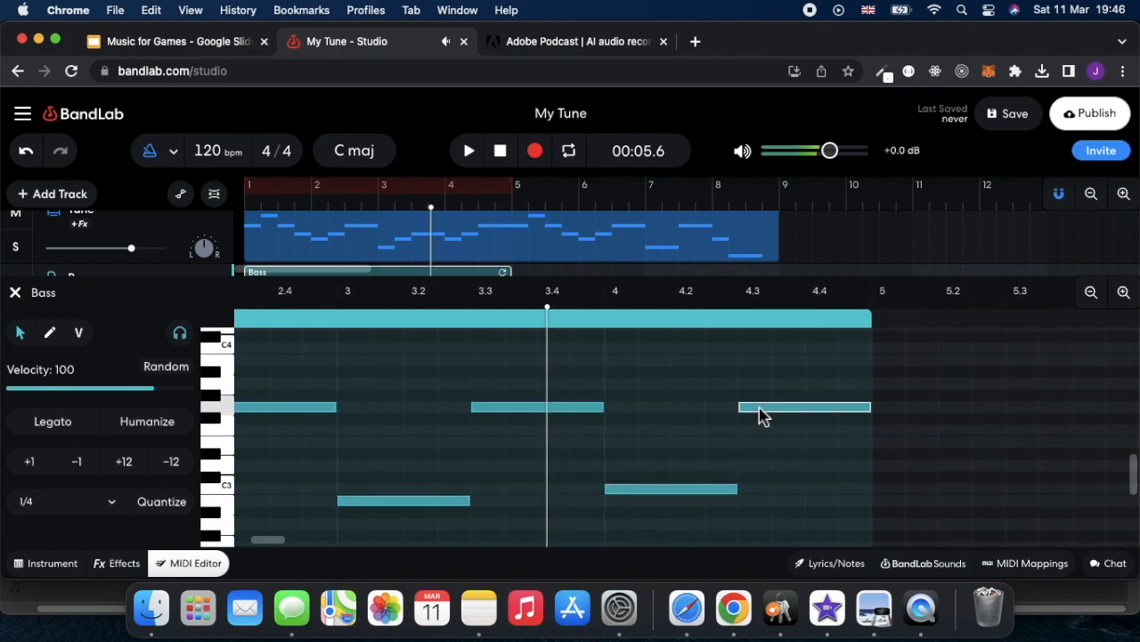
# Consult the score's second line and fill bar 5 of the Bass track with two-beat notes, C3 on beat 1 and G3 on beat 3.
pyautogui.click(875, 609)
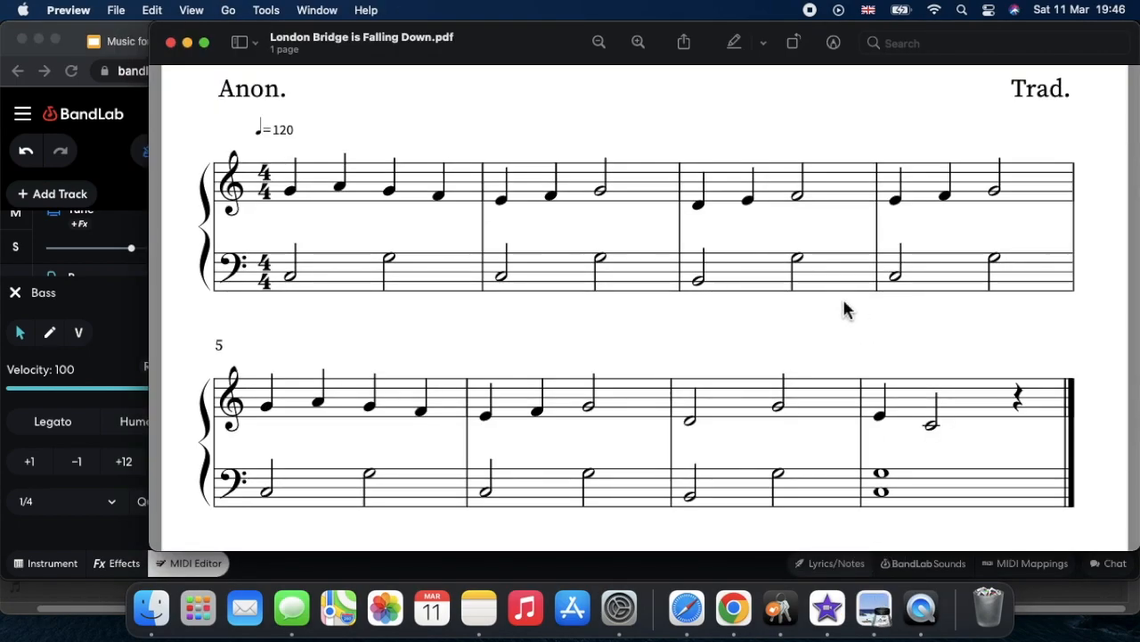
pyautogui.scroll(-2, 844, 303)
pyautogui.scroll(-2, 844, 309)
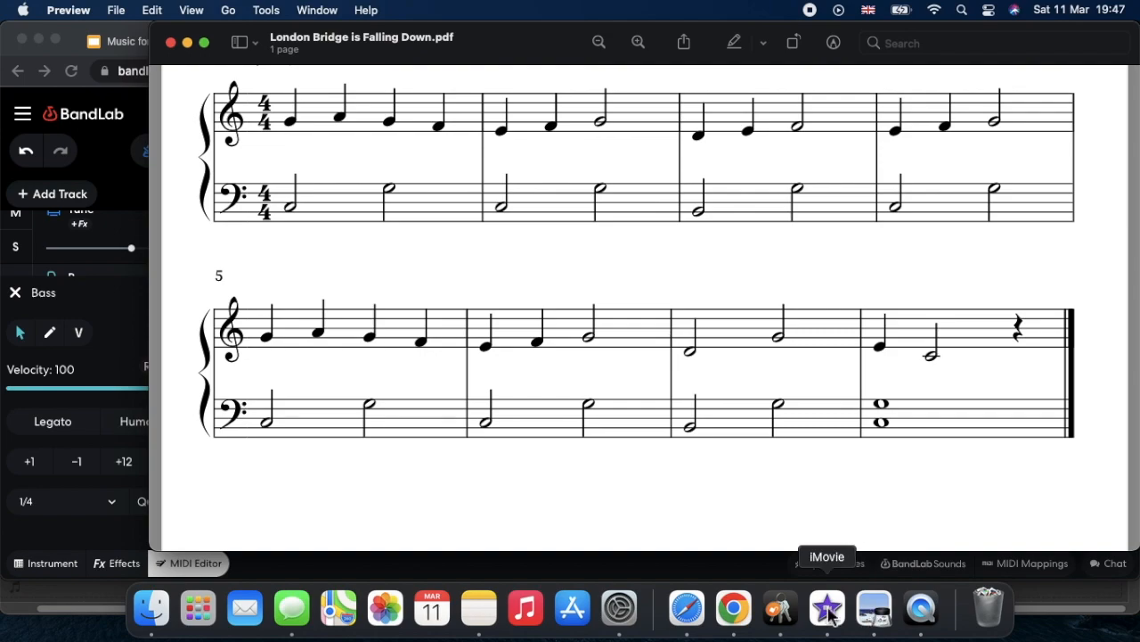
pyautogui.click(733, 608)
pyautogui.hscroll(5, 796, 366)
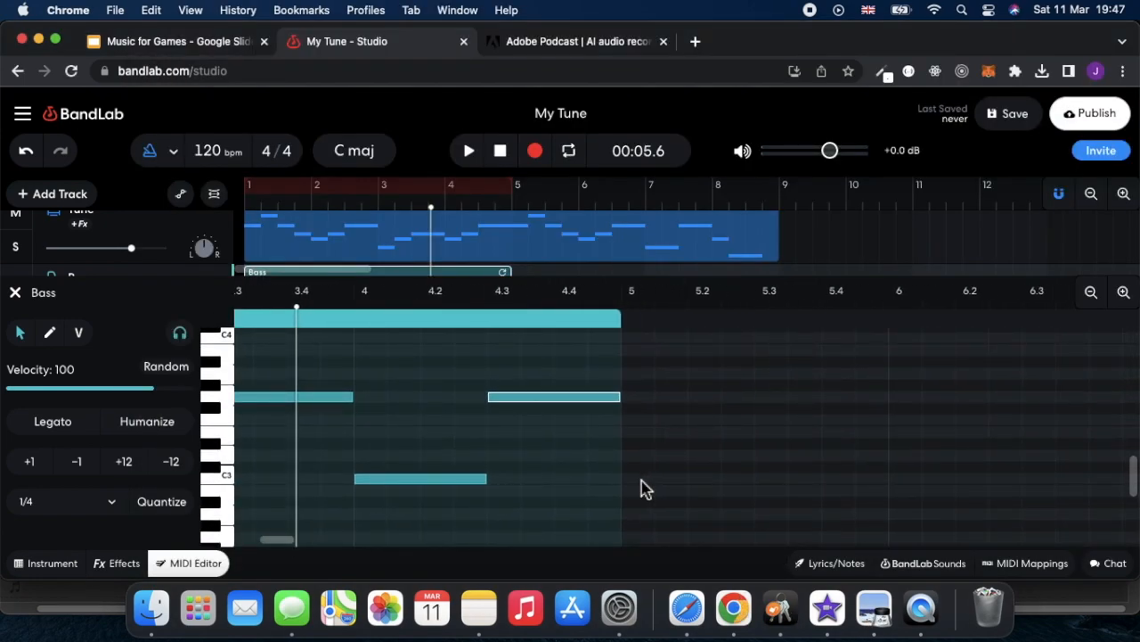
pyautogui.doubleClick(646, 488)
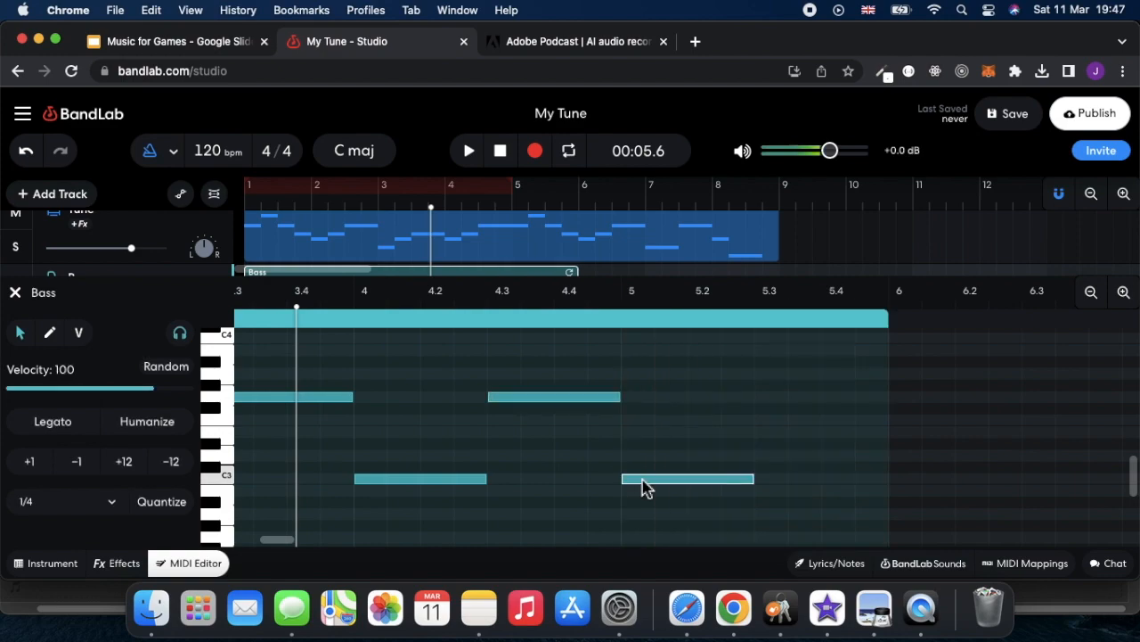
pyautogui.doubleClick(776, 402)
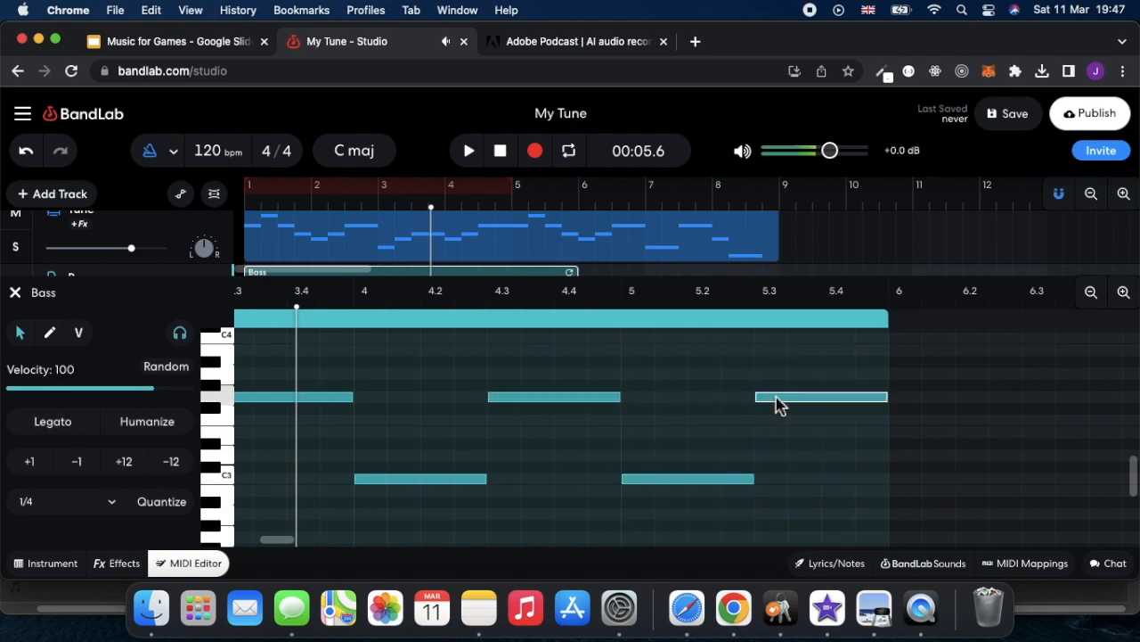
# Fill bar 6 of the Bass track with two-beat notes, C3 on beat 1 and G3 on beat 3.
pyautogui.hscroll(5, 776, 402)
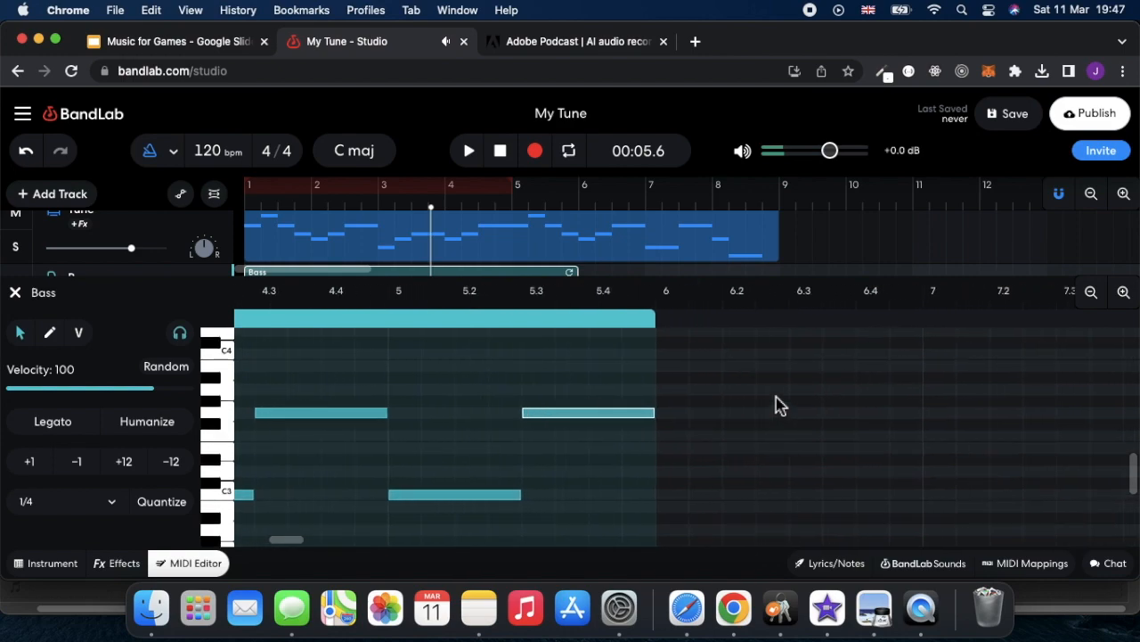
pyautogui.doubleClick(676, 506)
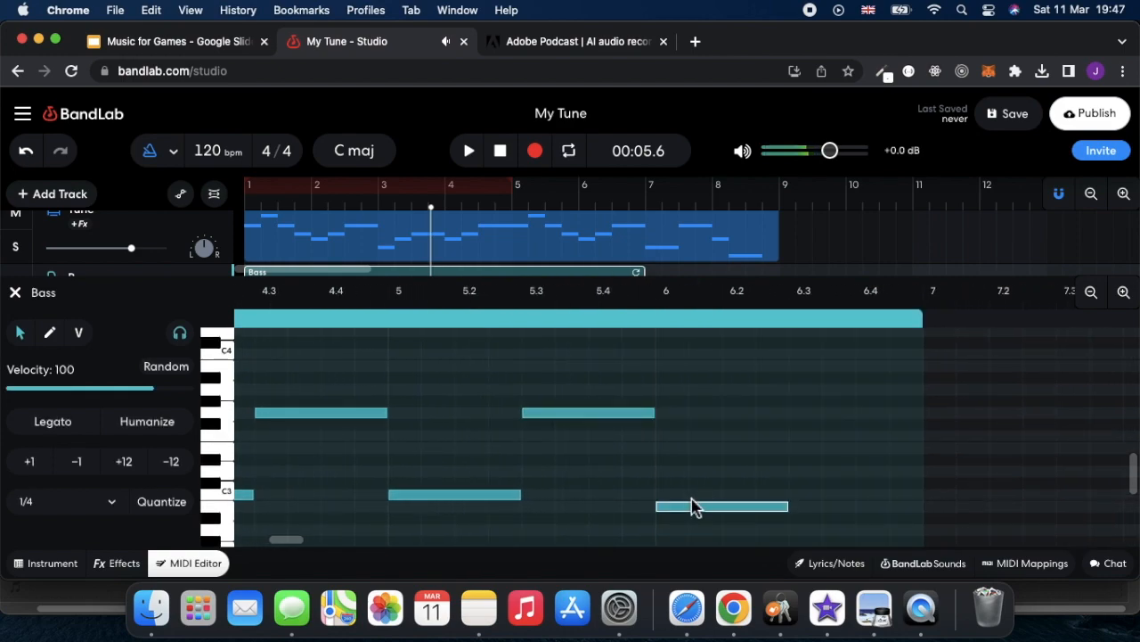
pyautogui.click(684, 511)
pyautogui.click(685, 509)
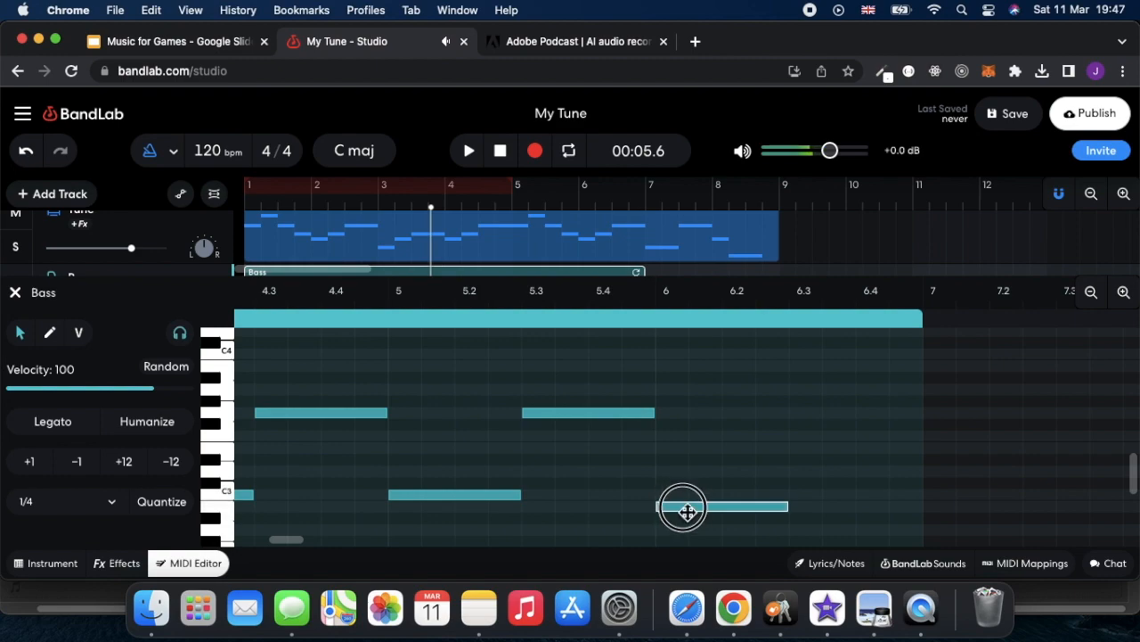
pyautogui.press('Up')
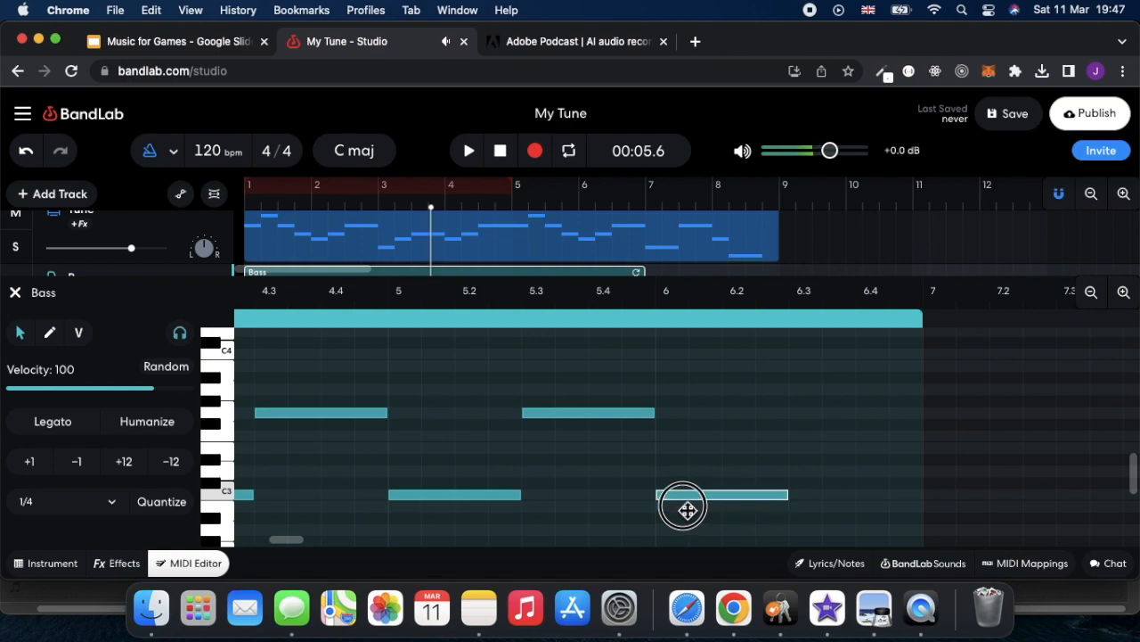
pyautogui.doubleClick(805, 415)
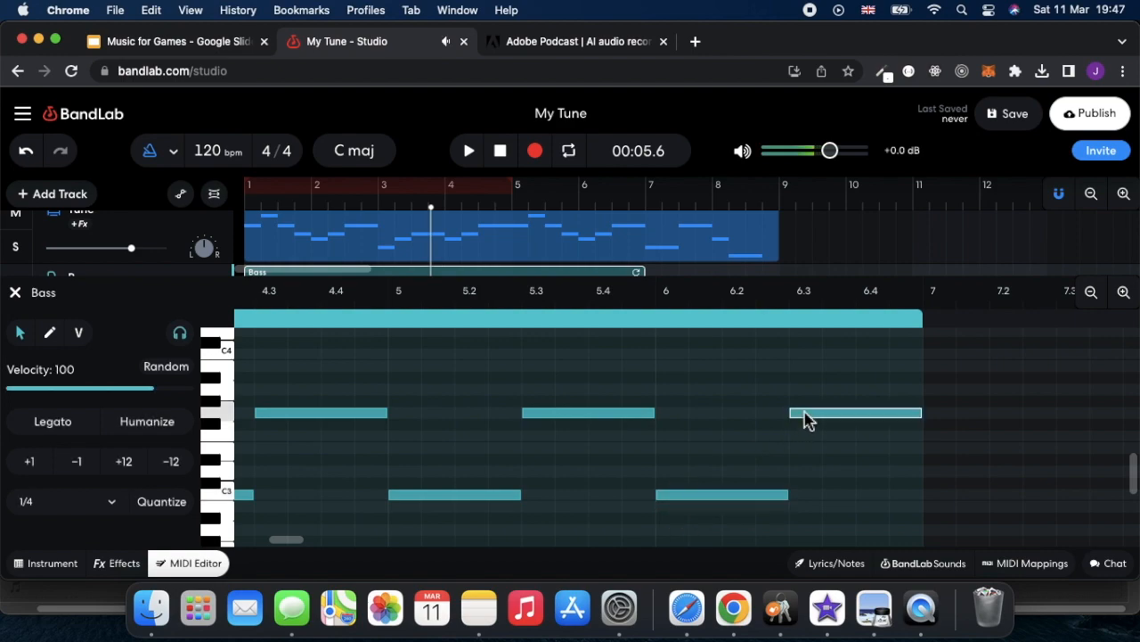
# Consult the end of the score and stack two-beat C3 and G3 notes on beat 1 of bar 7 in the Bass track.
pyautogui.hscroll(5, 804, 420)
pyautogui.hscroll(5, 805, 419)
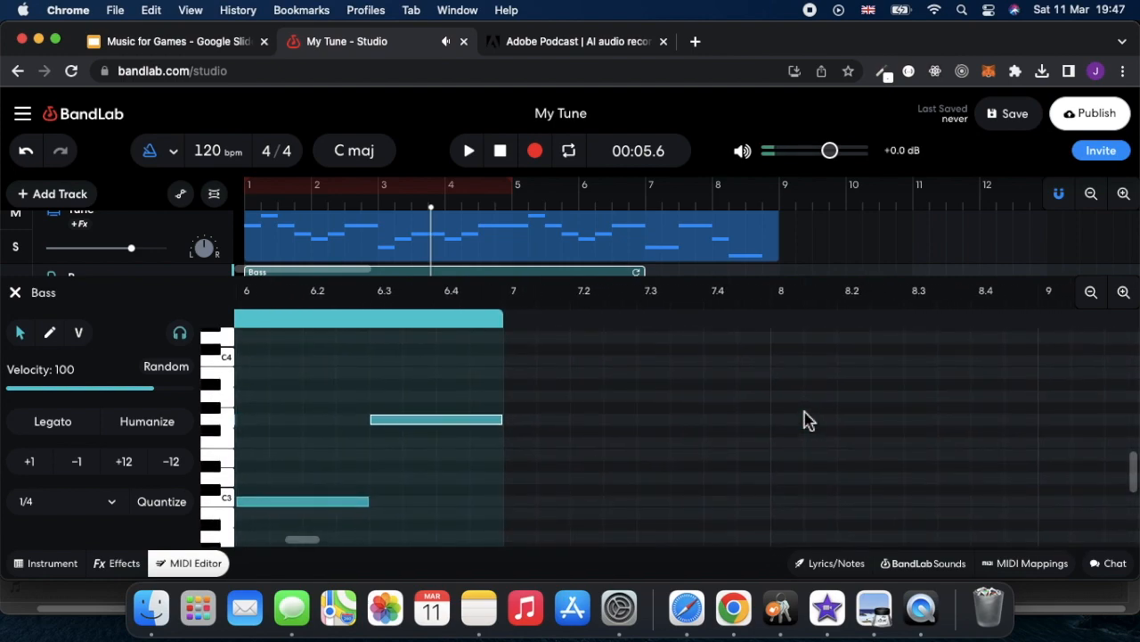
pyautogui.hscroll(-2, 805, 420)
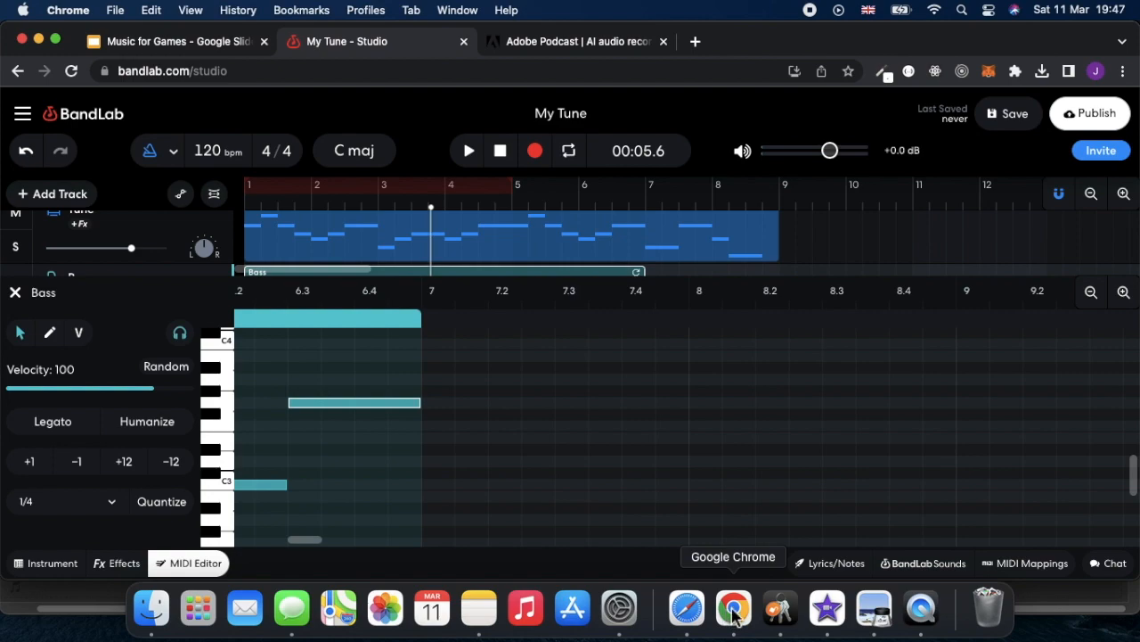
pyautogui.click(874, 609)
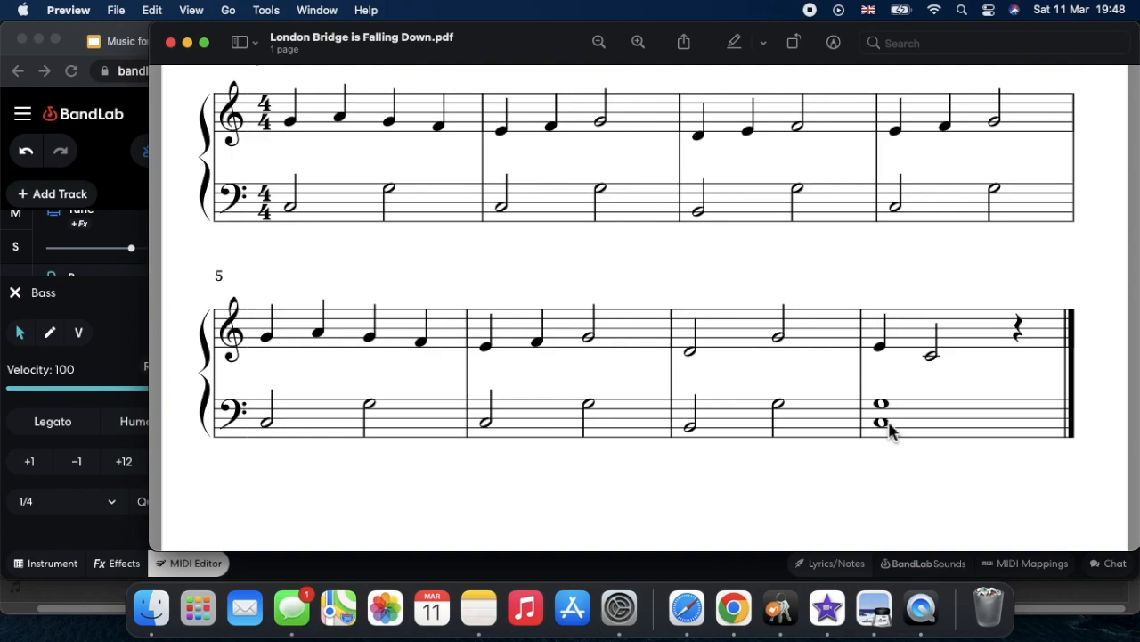
pyautogui.click(733, 613)
pyautogui.hscroll(-1, 456, 481)
pyautogui.scroll(-1, 456, 481)
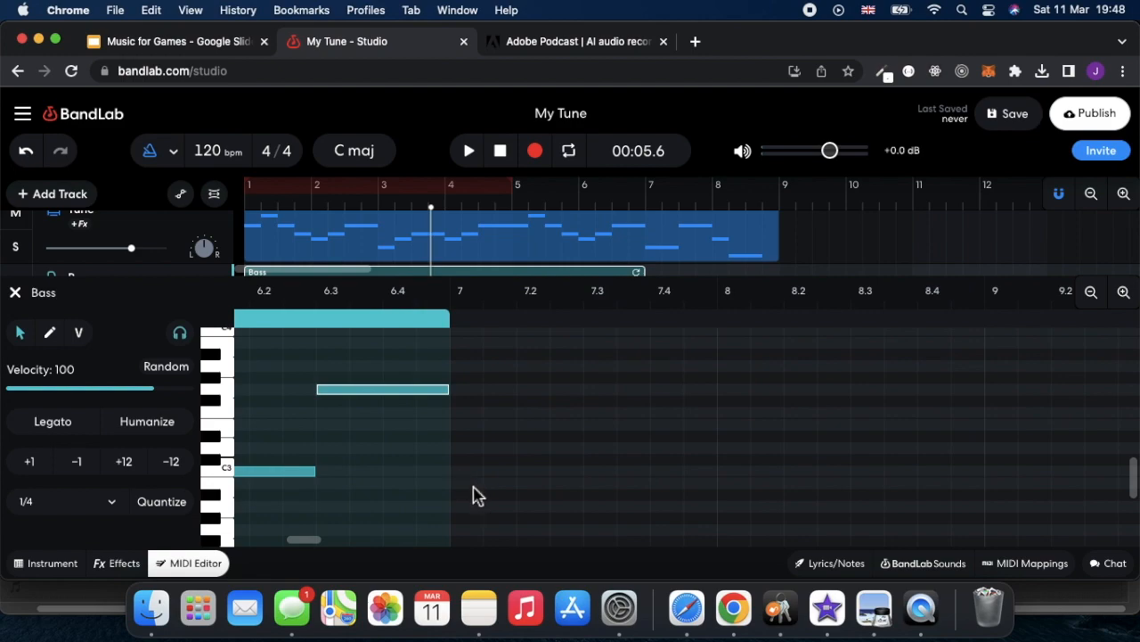
pyautogui.doubleClick(471, 472)
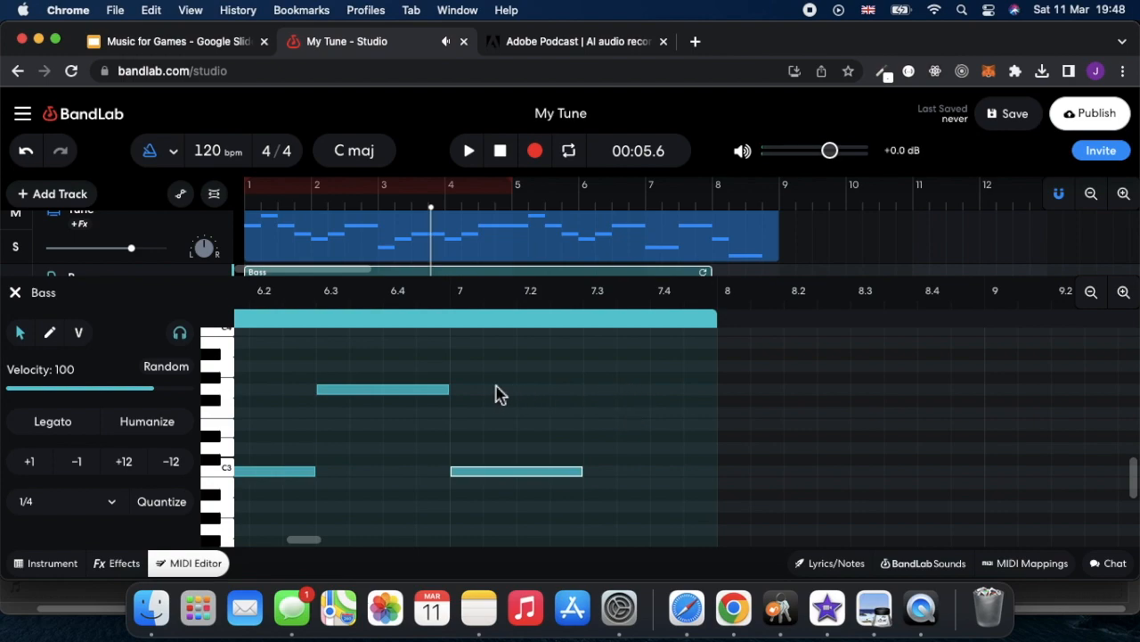
pyautogui.doubleClick(466, 390)
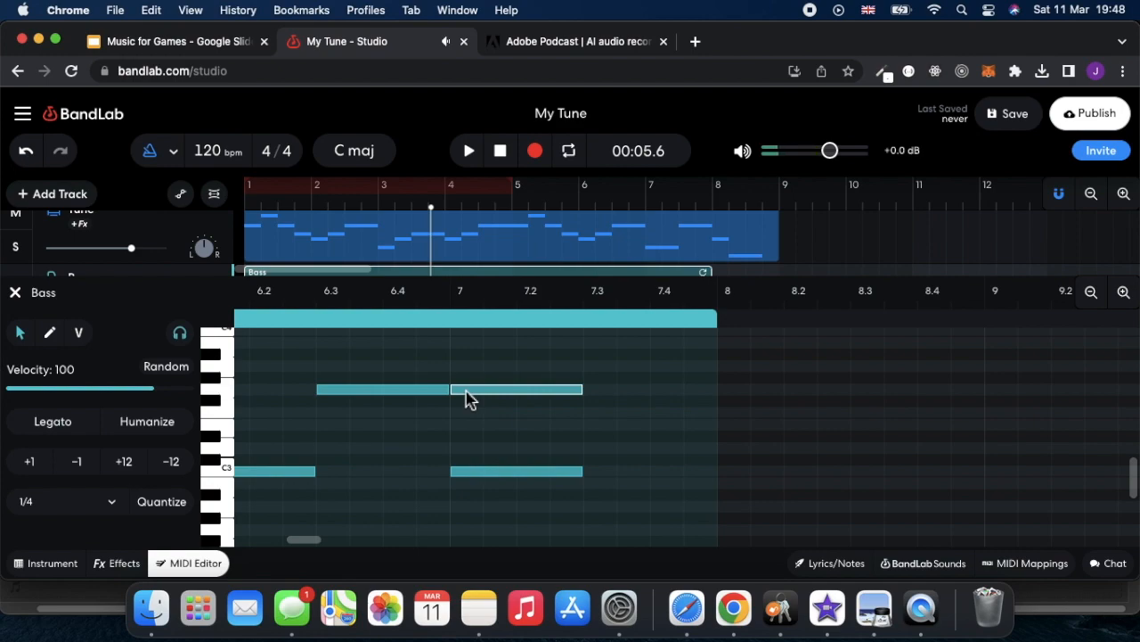
# Play back the tune with the bass from the start into bar 7, and stop playback with the playhead back at the start.
pyautogui.hscroll(-10, 466, 398)
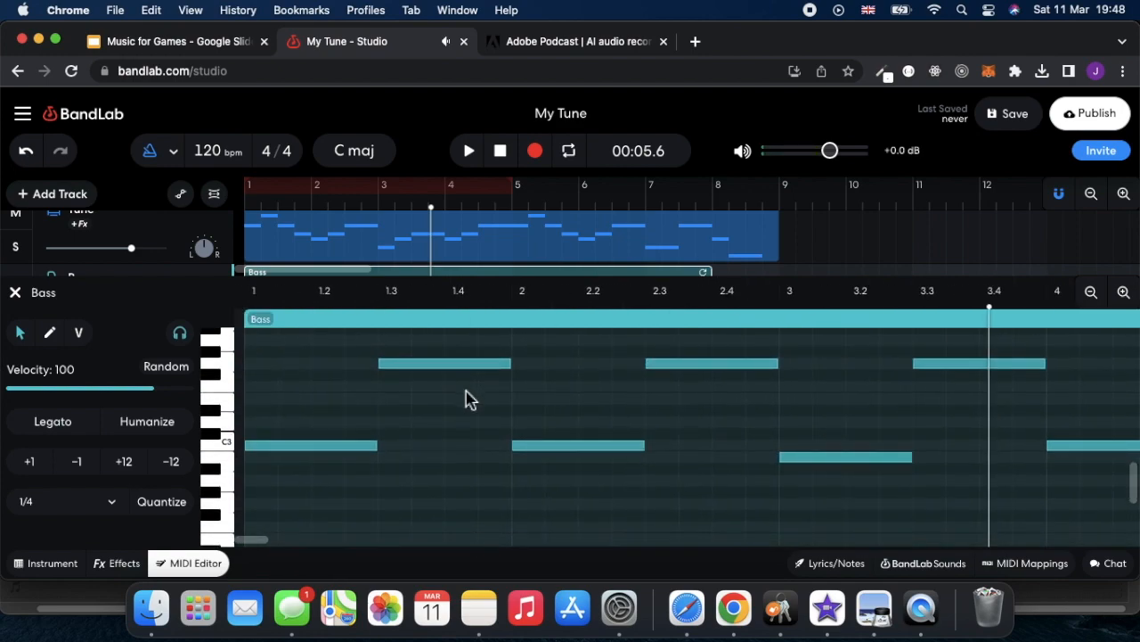
pyautogui.click(500, 150)
pyautogui.click(500, 151)
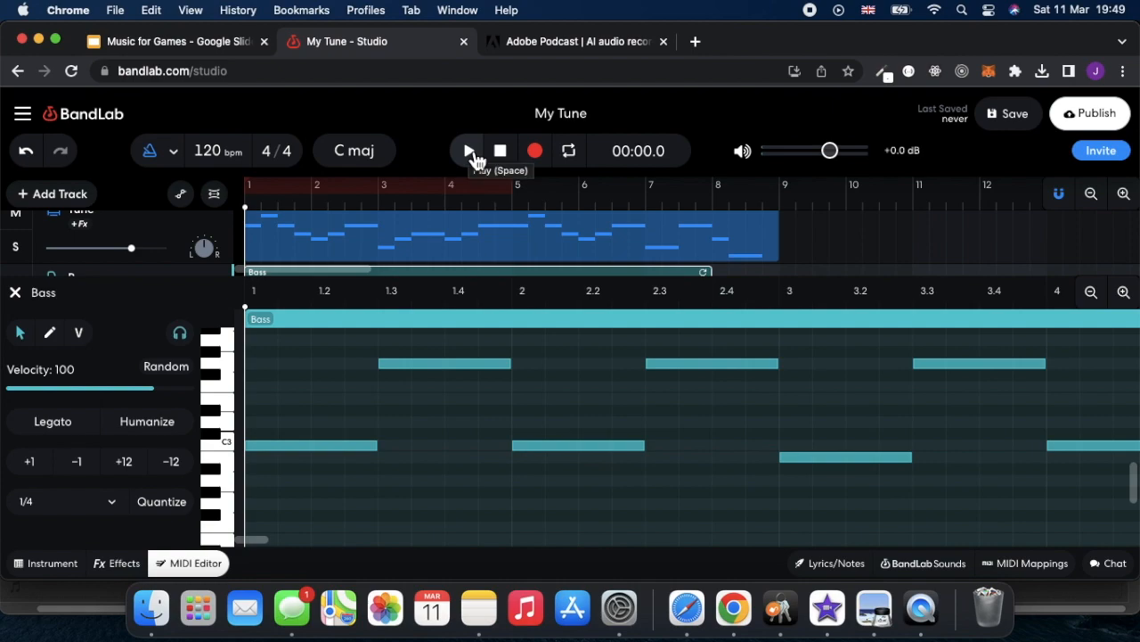
pyautogui.scroll(-3, 484, 234)
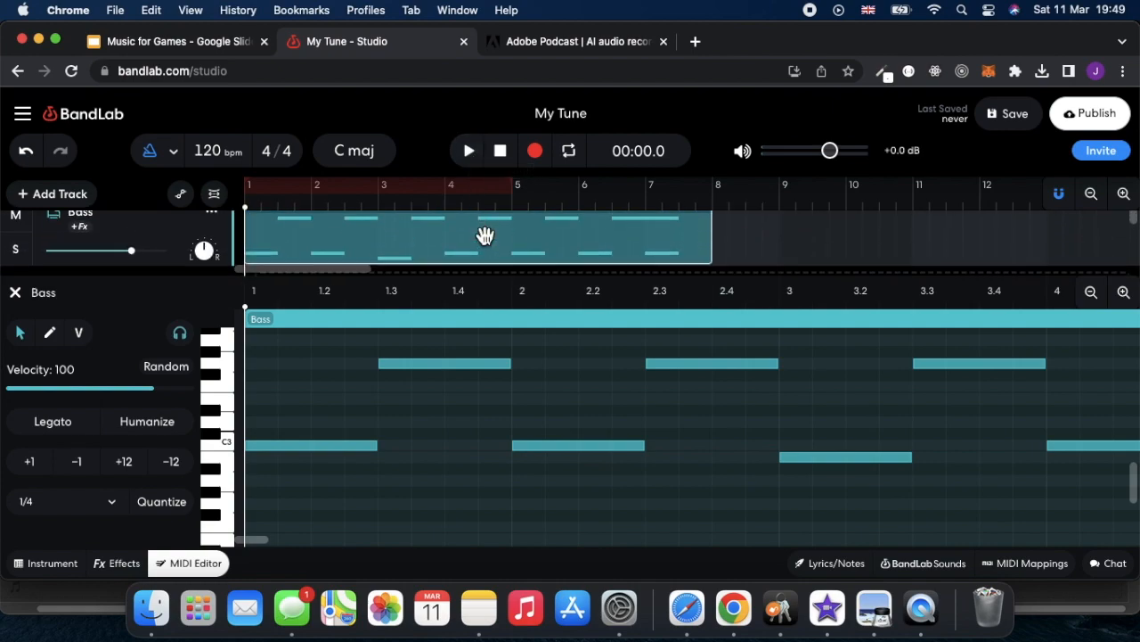
pyautogui.scroll(-2, 483, 234)
pyautogui.scroll(3, 481, 236)
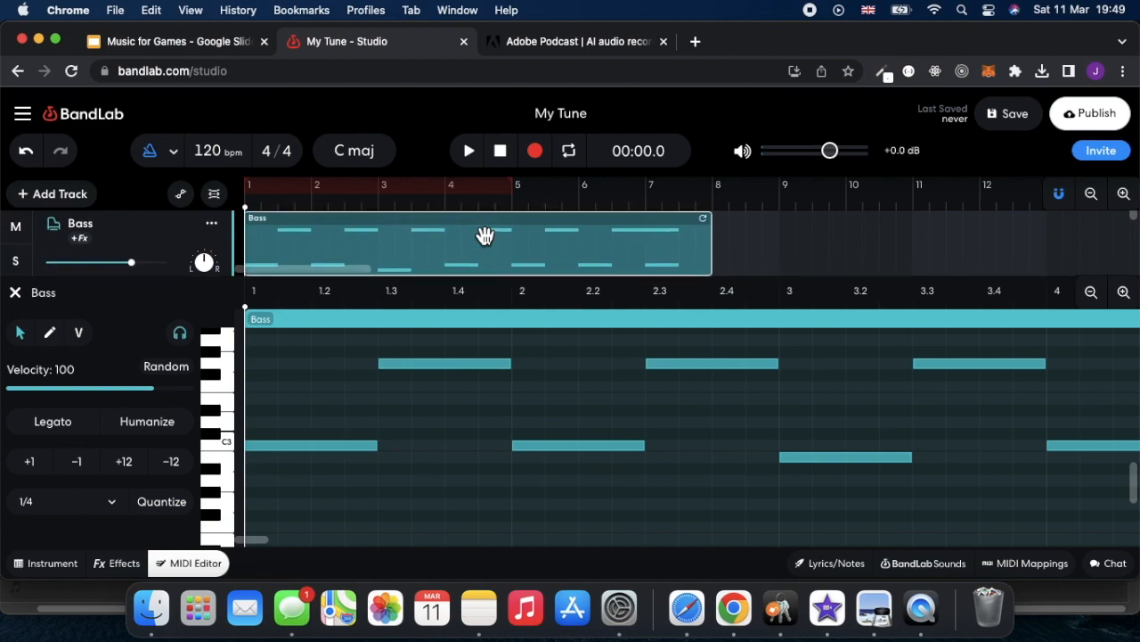
pyautogui.scroll(1, 481, 234)
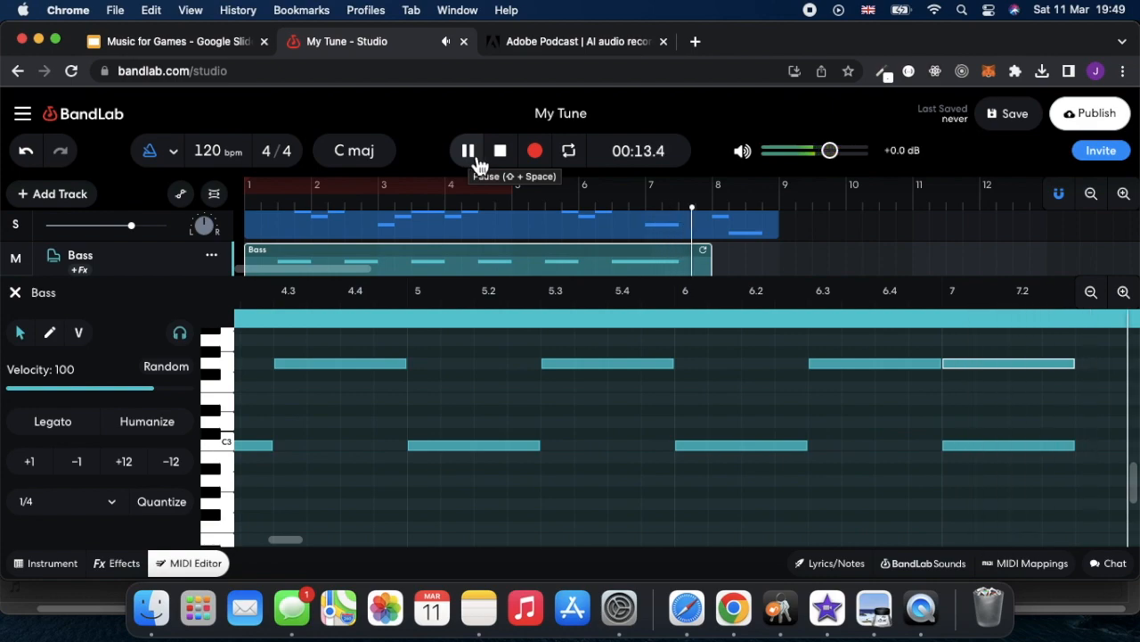
pyautogui.click(500, 159)
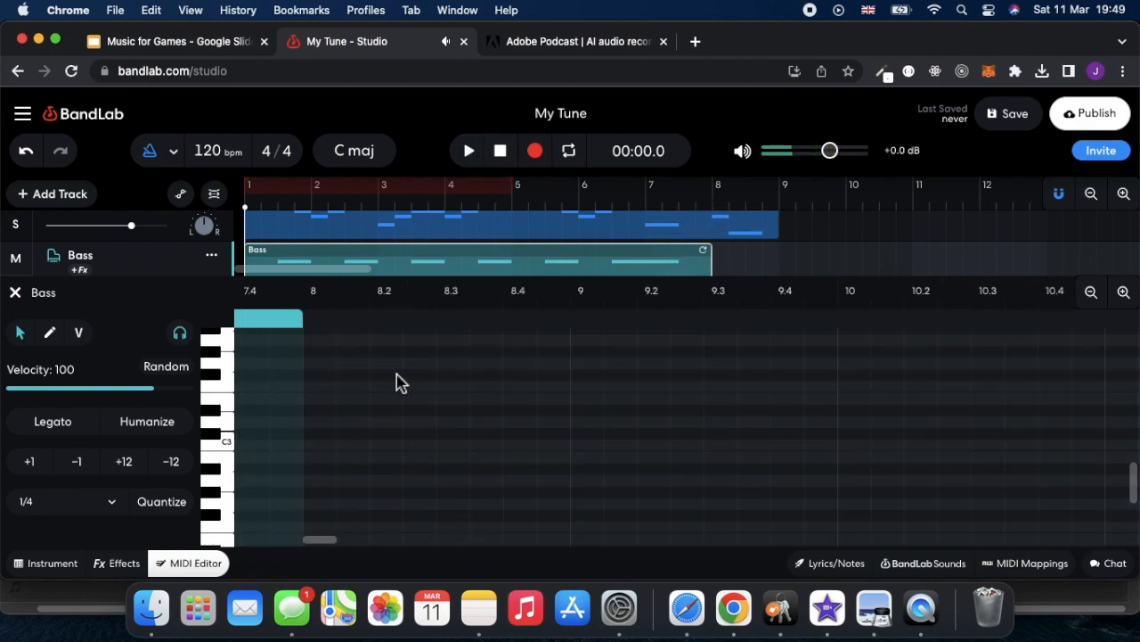
# Move the G3 bass note in bar 7 from beat 1 to beat 3.
pyautogui.hscroll(-4, 400, 384)
pyautogui.scroll(1, 399, 383)
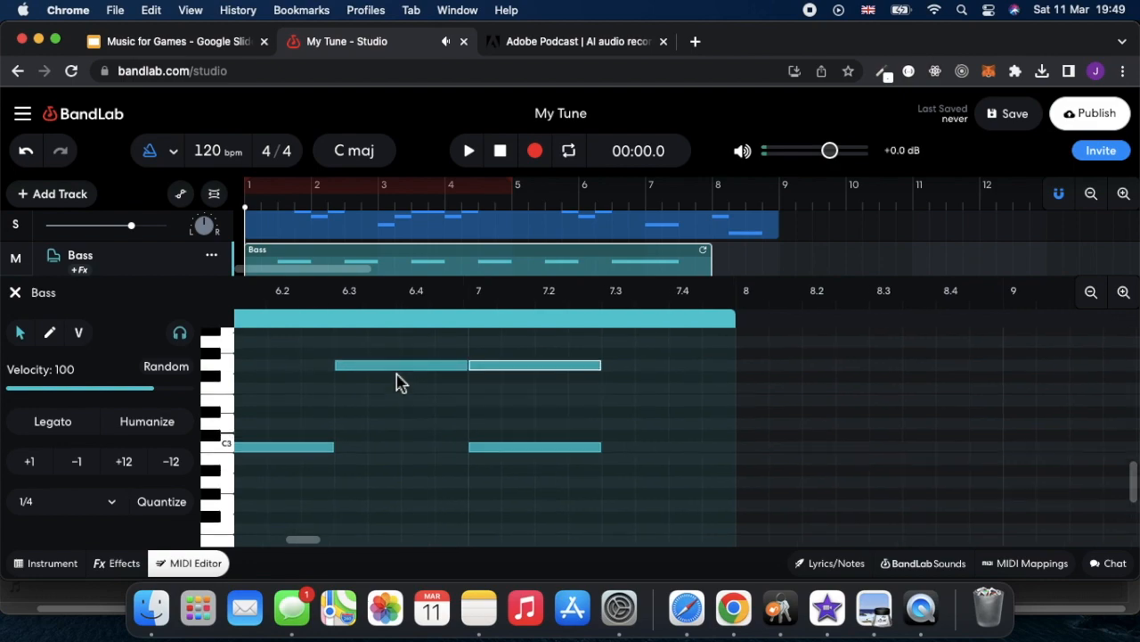
pyautogui.moveTo(511, 400); pyautogui.dragTo(638, 398)
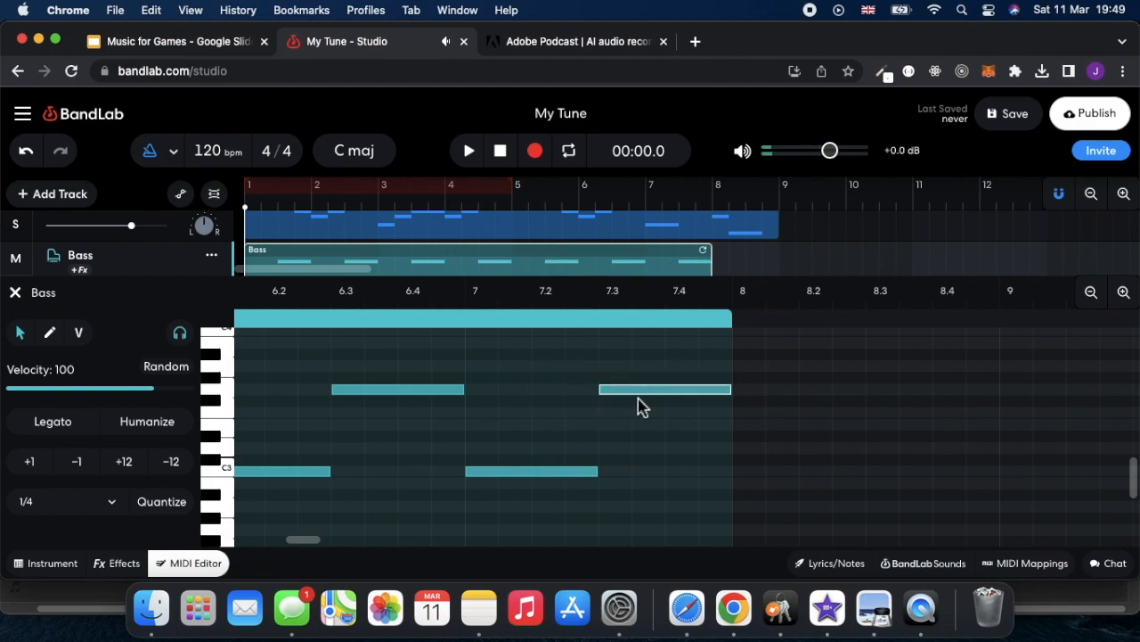
# Stack two-beat C3 and G3 notes on beat 1 of bar 8 in the Bass track.
pyautogui.hscroll(3, 638, 402)
pyautogui.scroll(-1, 636, 402)
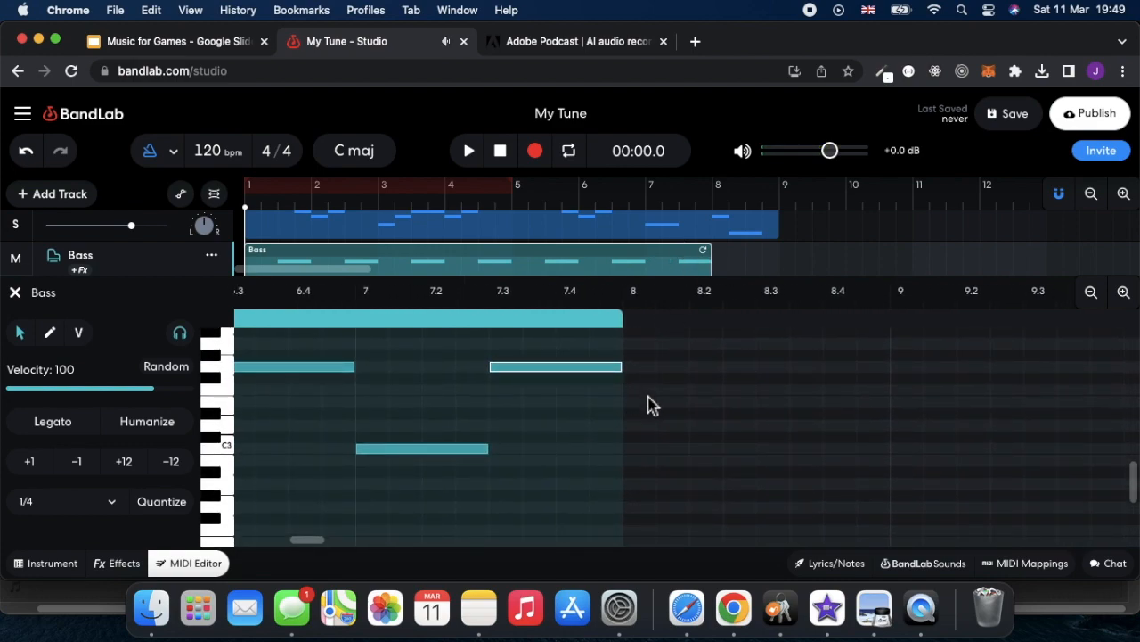
pyautogui.doubleClick(643, 448)
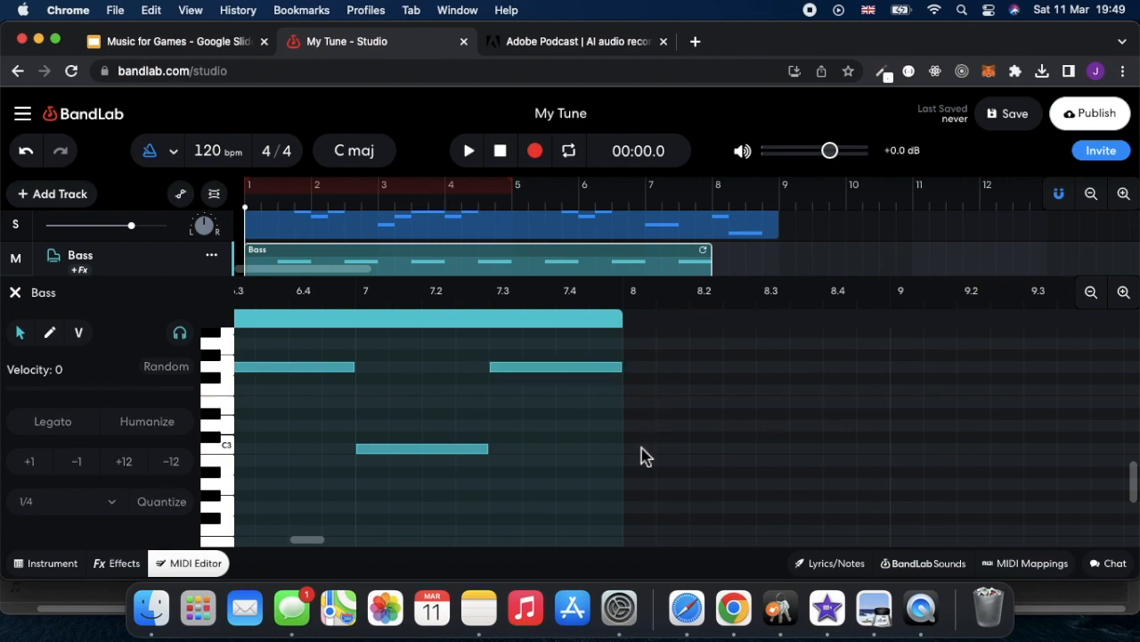
pyautogui.doubleClick(638, 367)
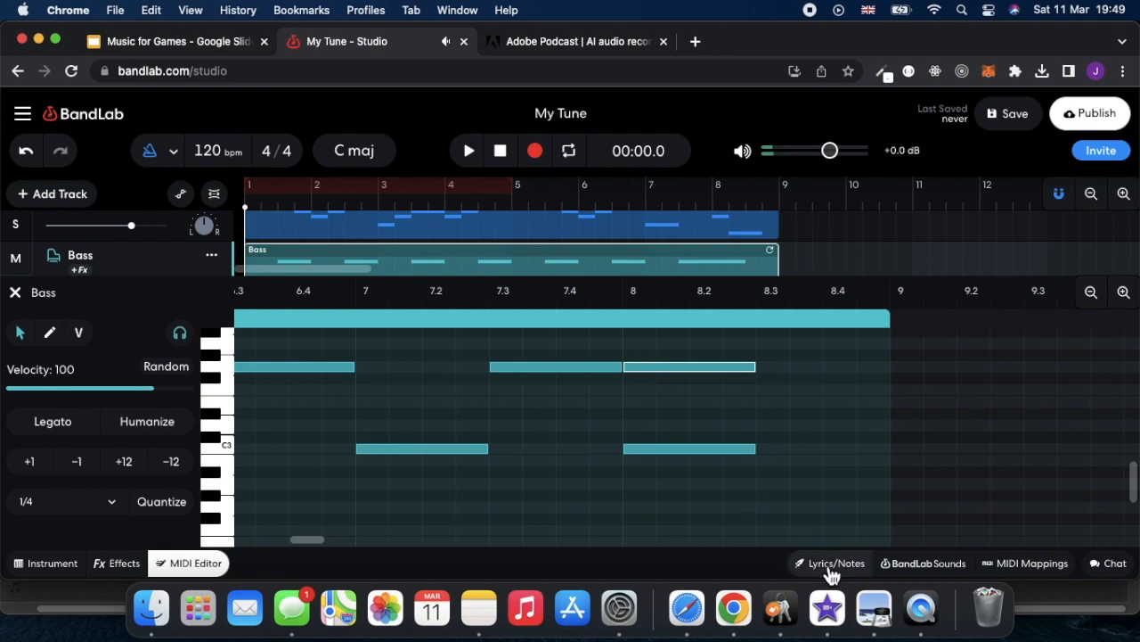
# Check the final chord in the score and lengthen the G3 and C3 notes in bar 8 to four beats, filling the bar.
pyautogui.click(875, 613)
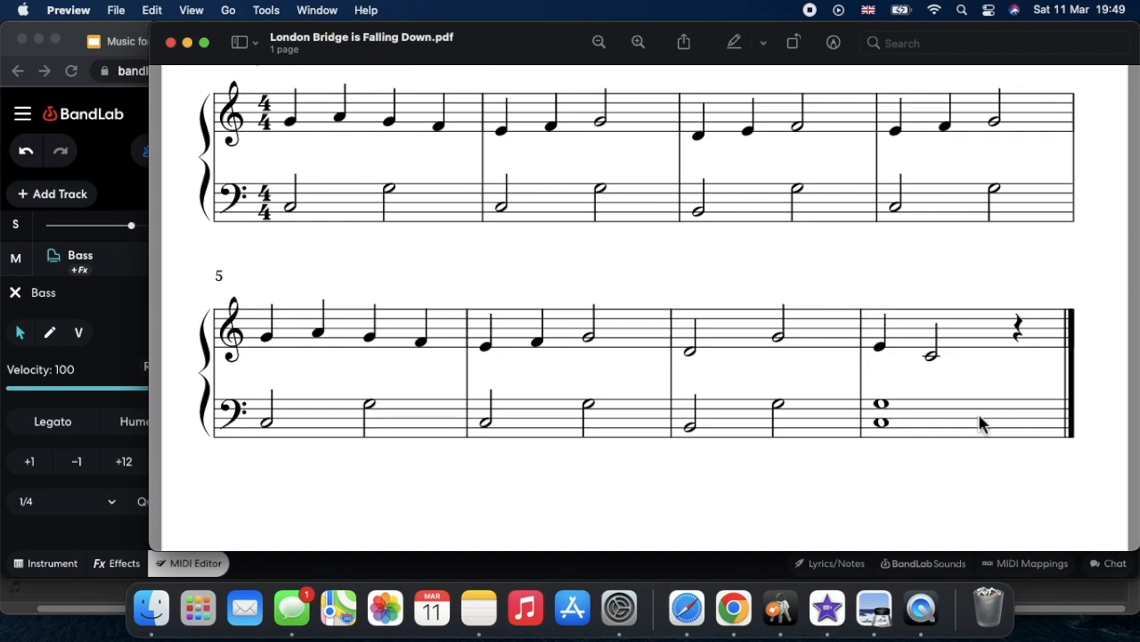
pyautogui.click(734, 609)
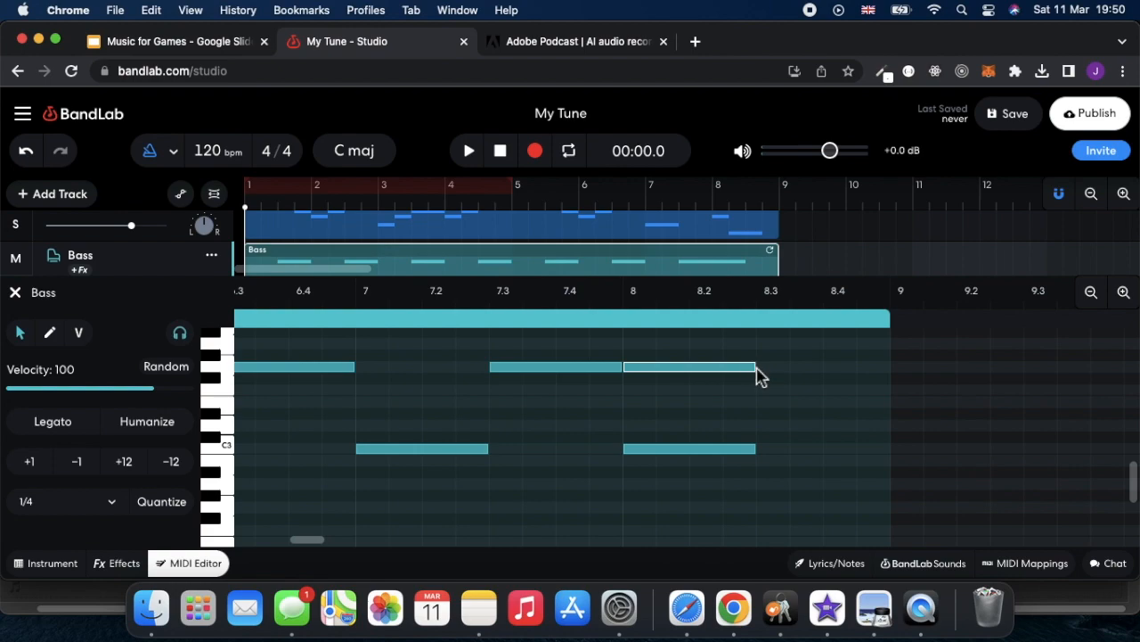
pyautogui.moveTo(758, 372); pyautogui.dragTo(894, 388)
pyautogui.moveTo(754, 453); pyautogui.dragTo(887, 469)
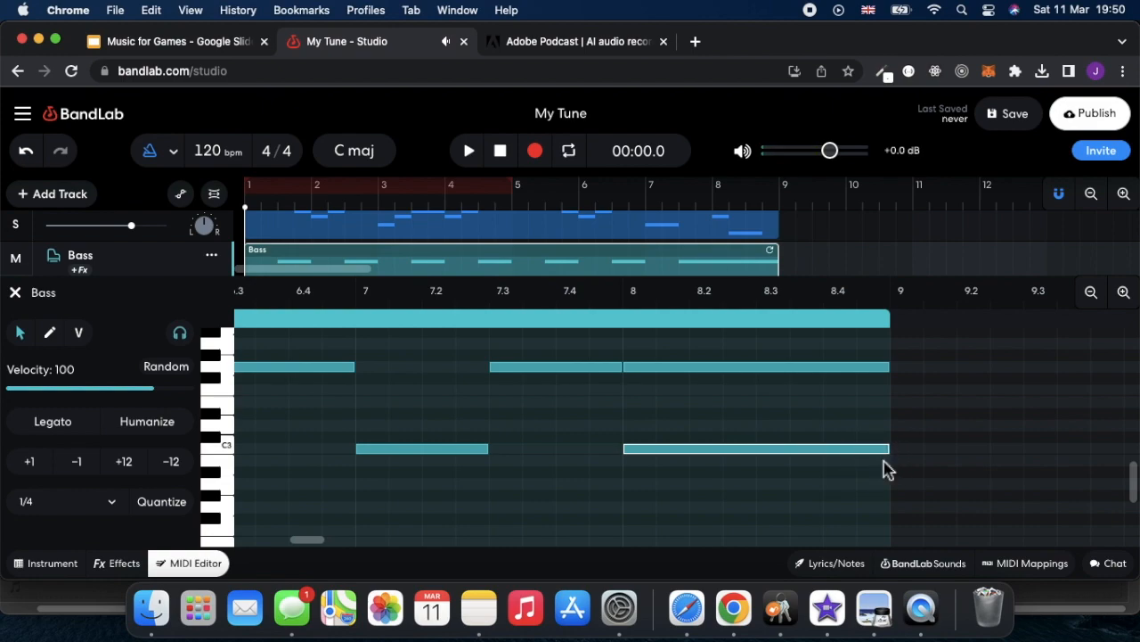
# Play back the tune with the bass from the start into bar 8 and stop playback.
pyautogui.click(474, 163)
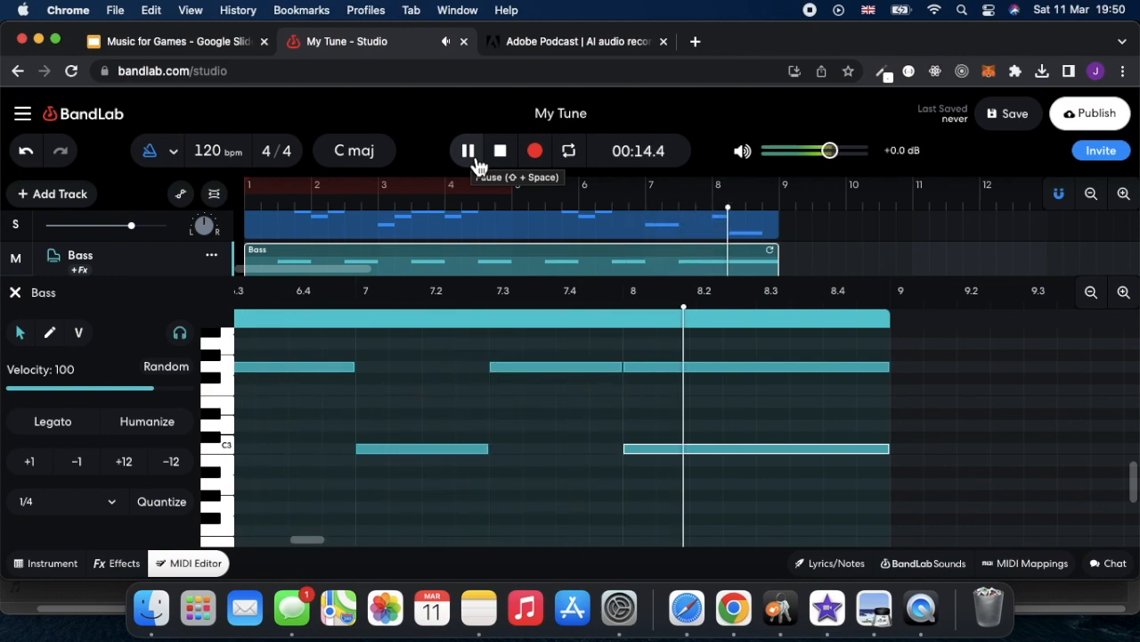
pyautogui.click(500, 155)
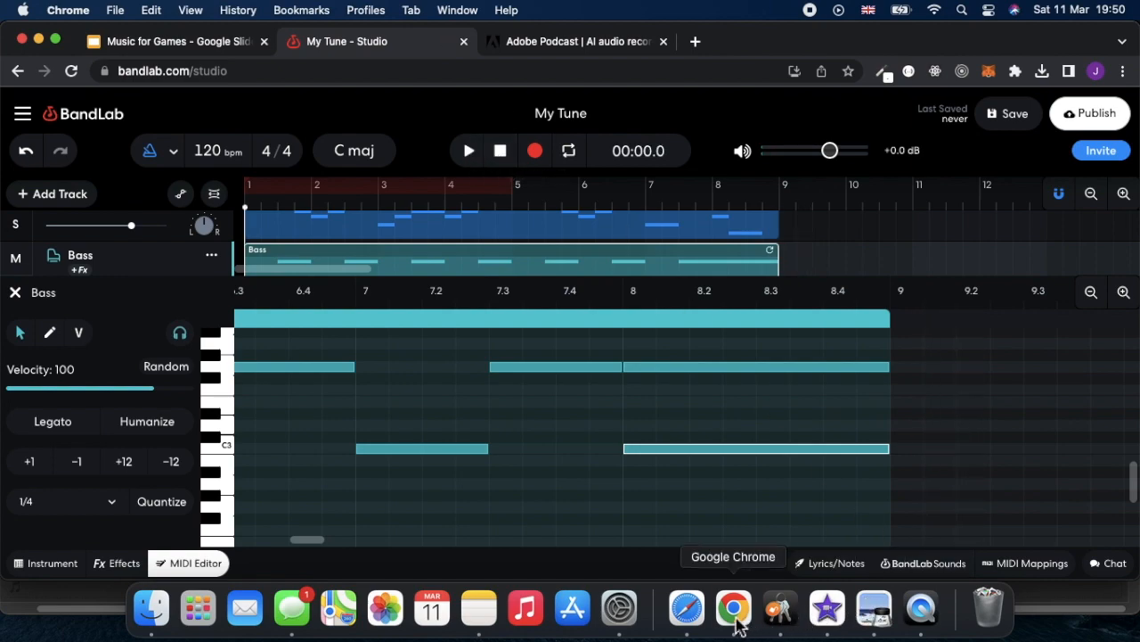
# Check bar 7 in the score, lower its beat 1 bass note to B2, and play the whole tune through.
pyautogui.click(872, 616)
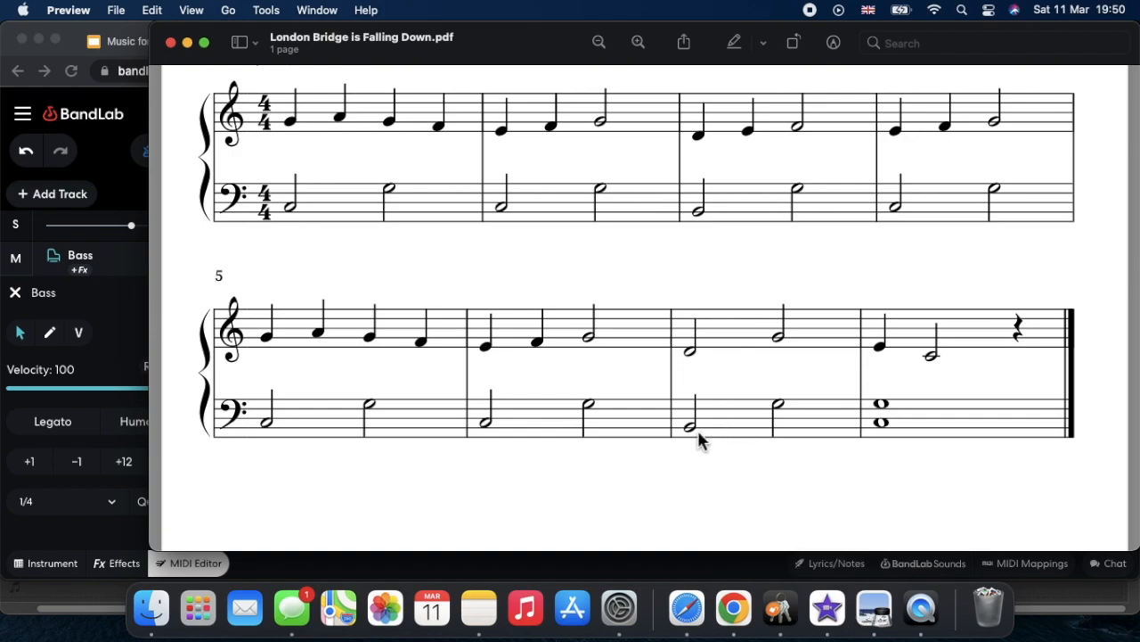
pyautogui.click(733, 609)
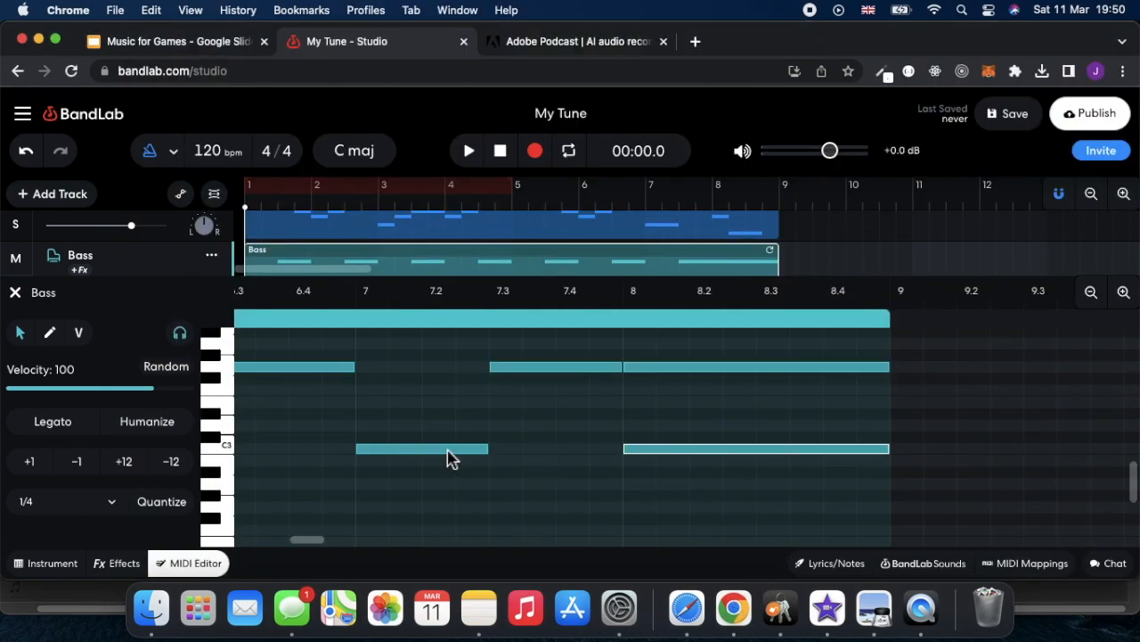
pyautogui.moveTo(450, 457); pyautogui.dragTo(449, 466)
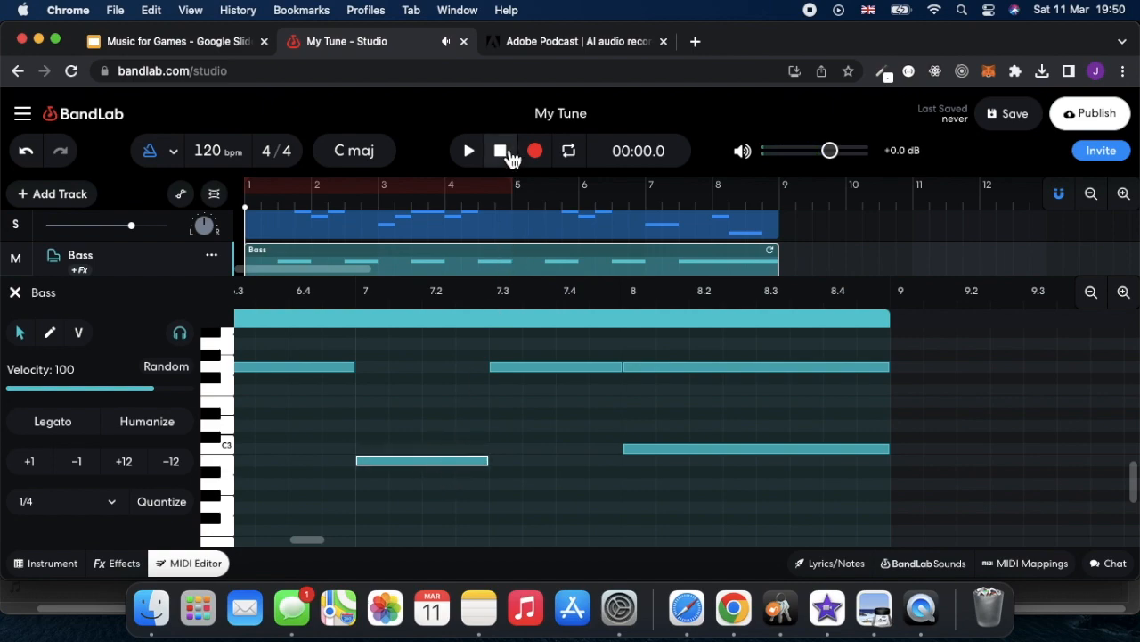
pyautogui.click(472, 158)
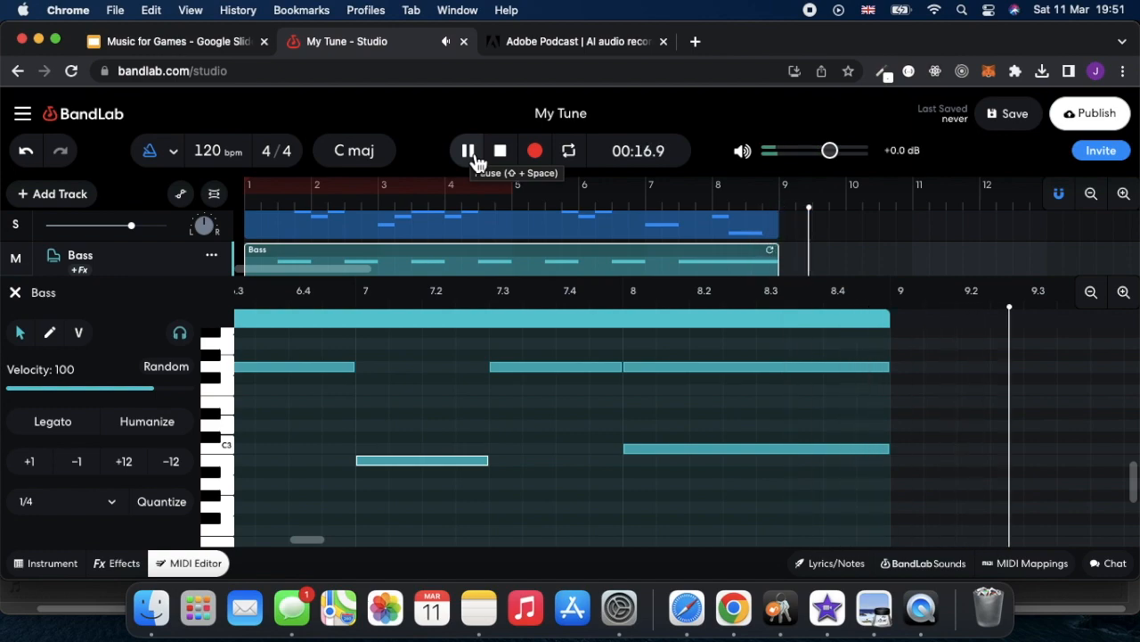
pyautogui.click(505, 154)
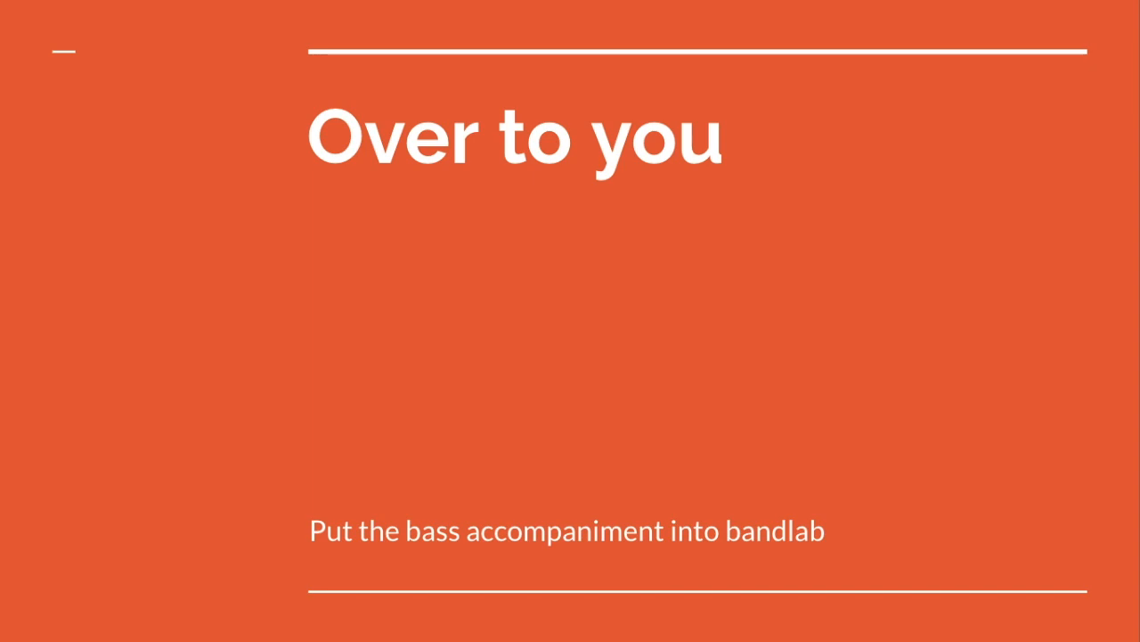
# Exit the slideshow and switch to Preview to view the London Bridge is Falling Down score from its title.
pyautogui.press('Escape')
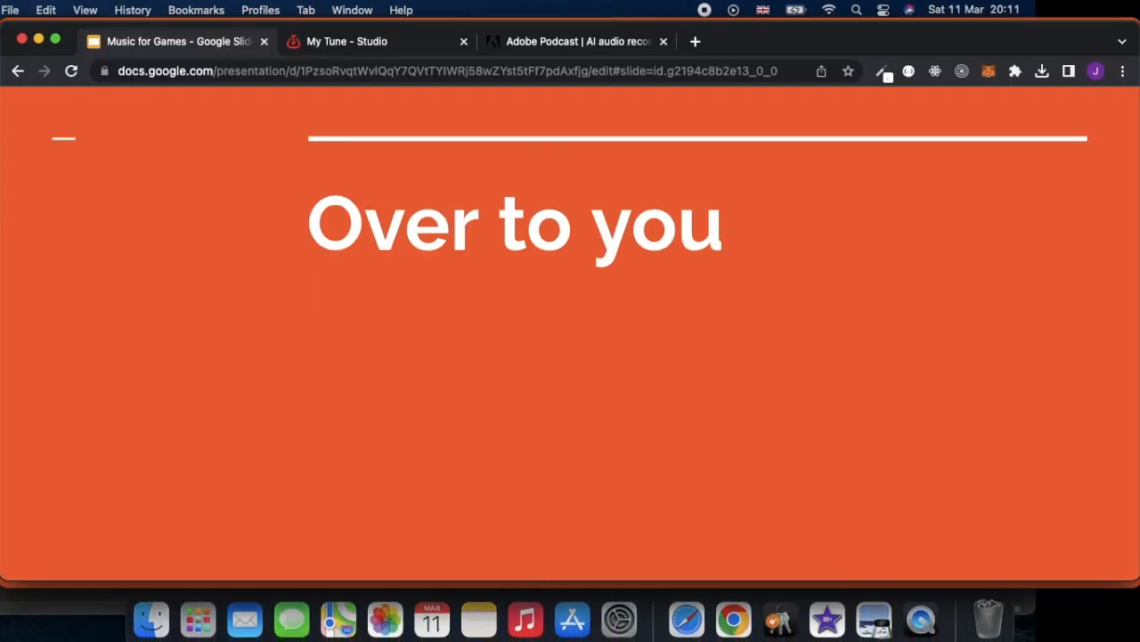
pyautogui.click(873, 610)
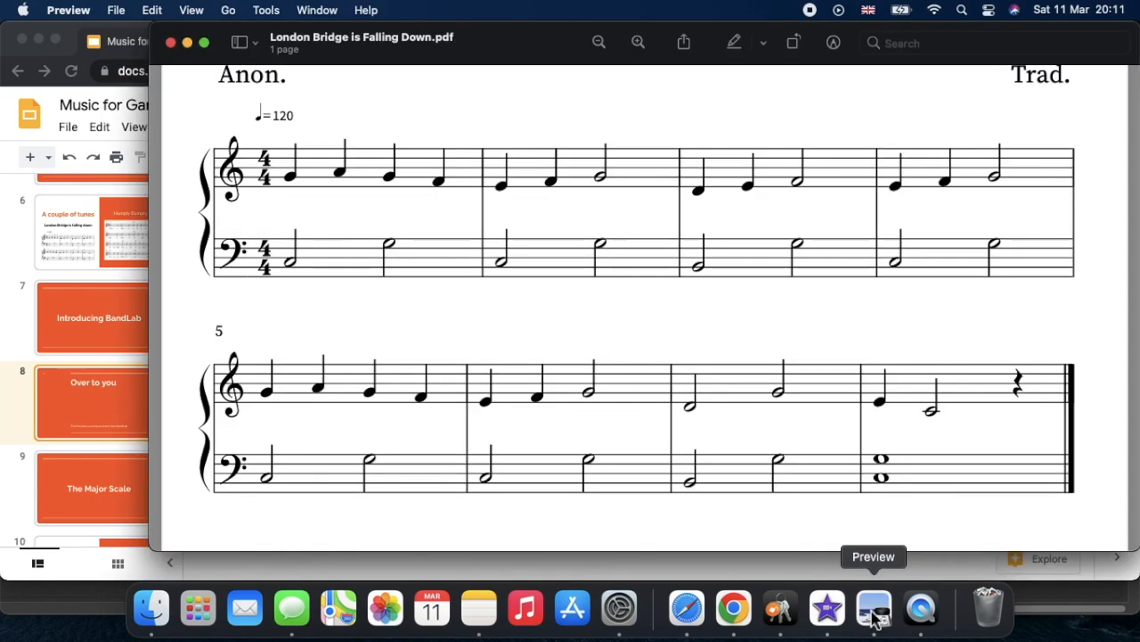
pyautogui.scroll(2, 318, 273)
pyautogui.scroll(2, 317, 272)
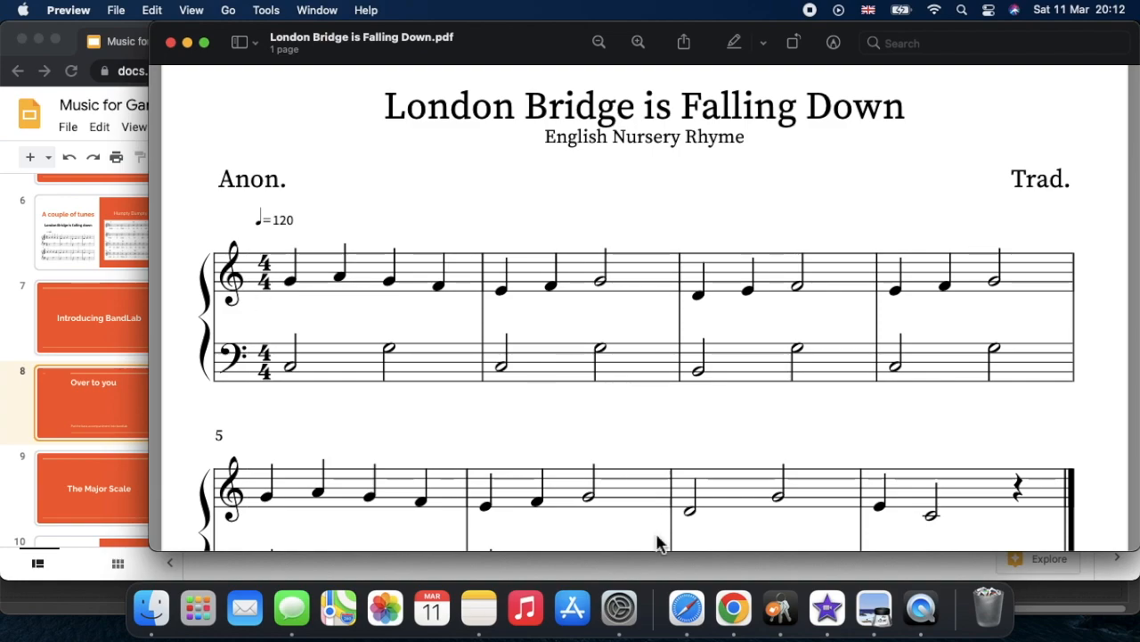
# Return to the My Tune project in Chrome and examine the Bass track's final notes against the C3 and C4 keys.
pyautogui.click(744, 613)
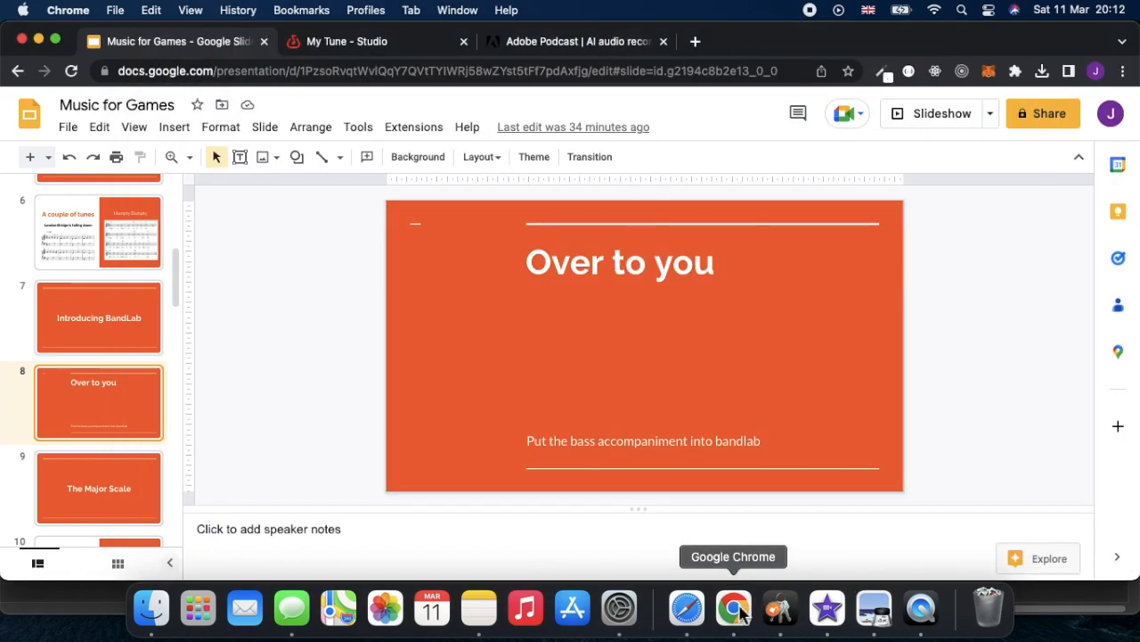
pyautogui.click(381, 44)
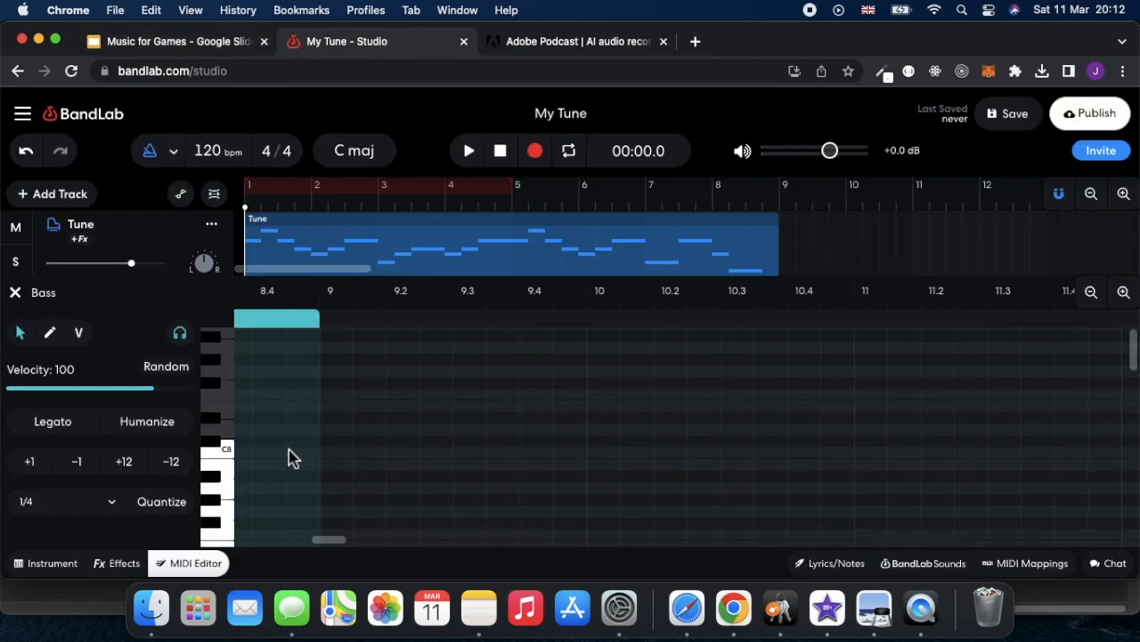
pyautogui.hscroll(-1, 288, 450)
pyautogui.scroll(1, 288, 450)
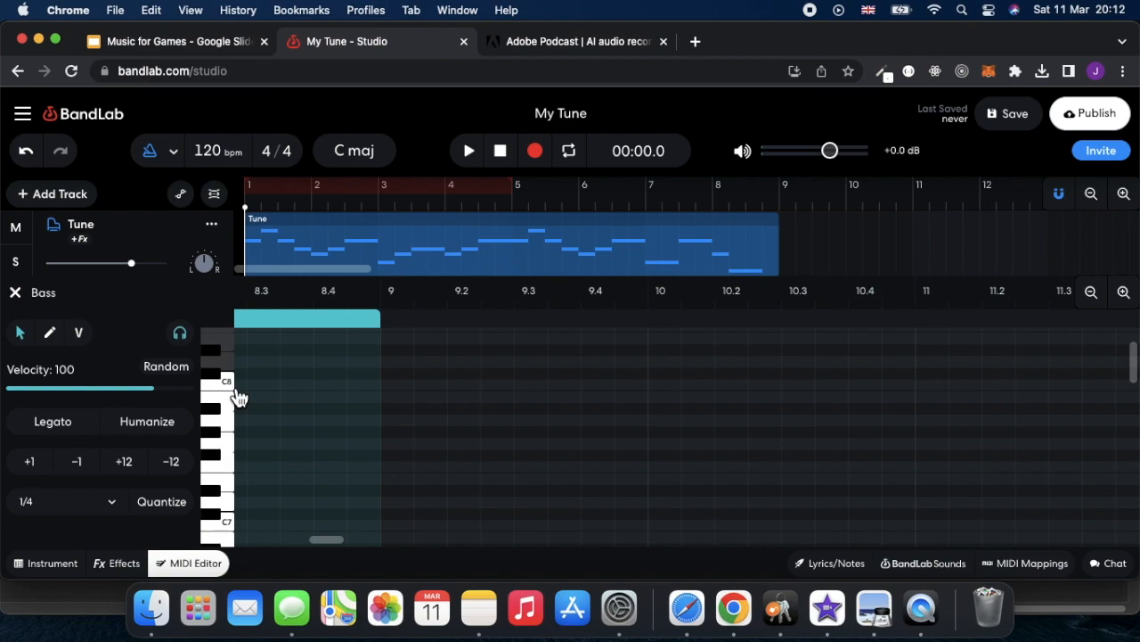
pyautogui.scroll(-2, 238, 397)
pyautogui.hscroll(-1, 237, 396)
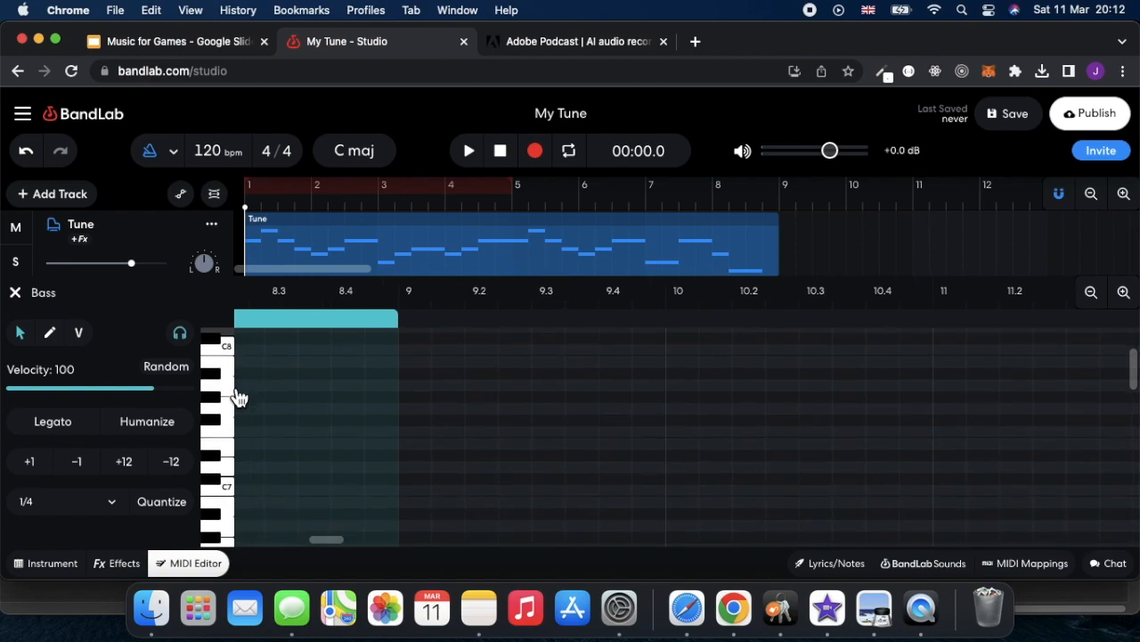
pyautogui.hscroll(-3, 238, 396)
pyautogui.scroll(-5, 238, 396)
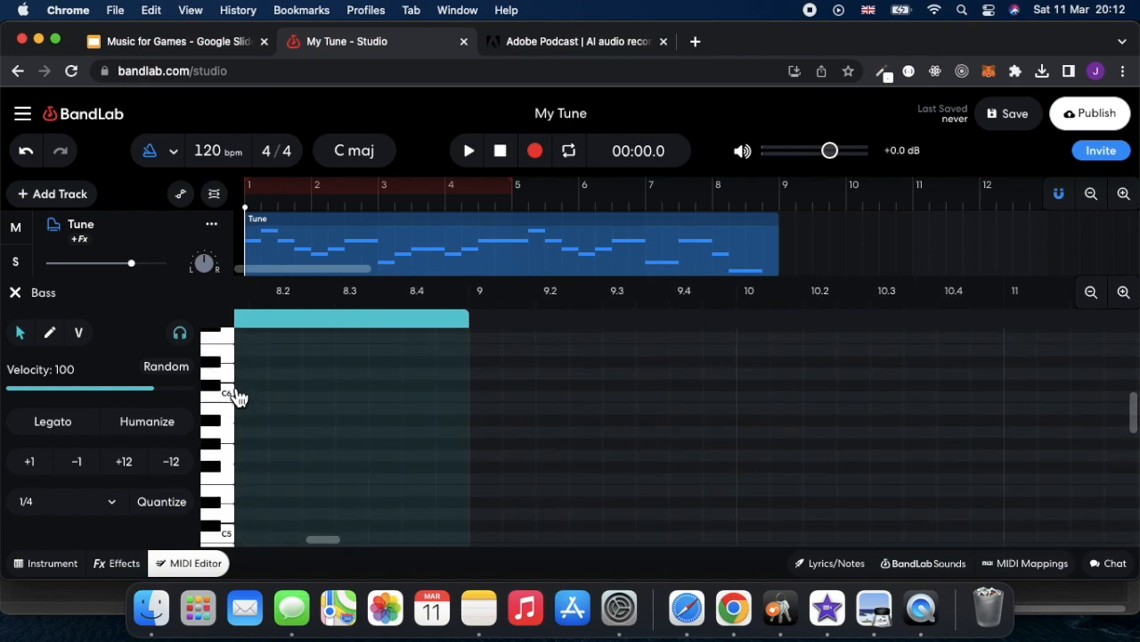
pyautogui.scroll(-4, 247, 471)
pyautogui.hscroll(-3, 247, 471)
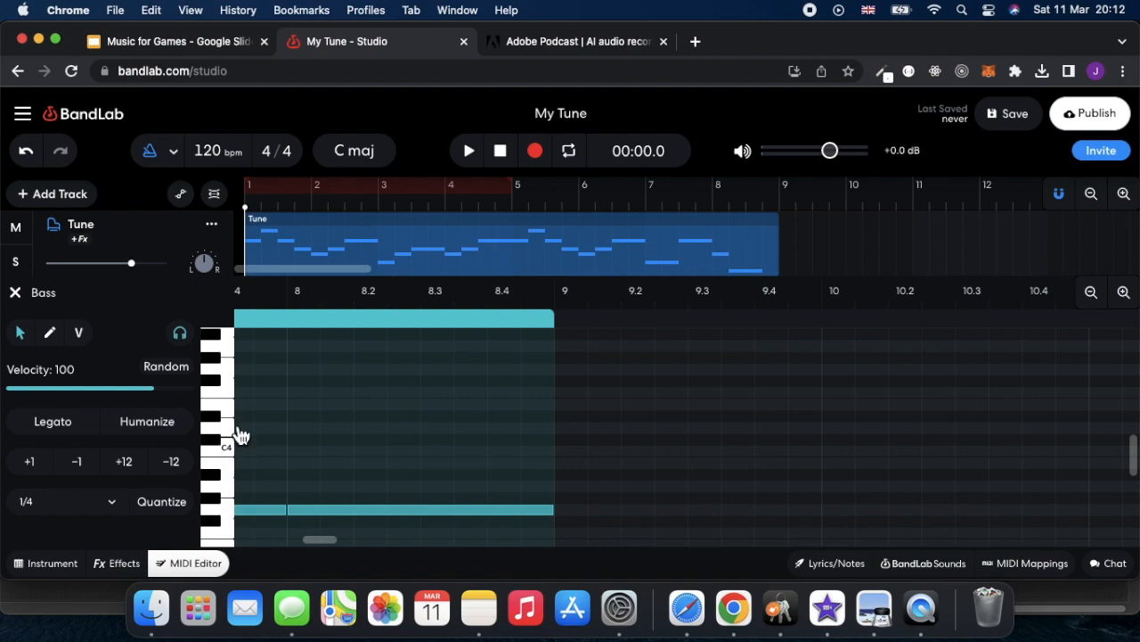
pyautogui.scroll(-3, 240, 454)
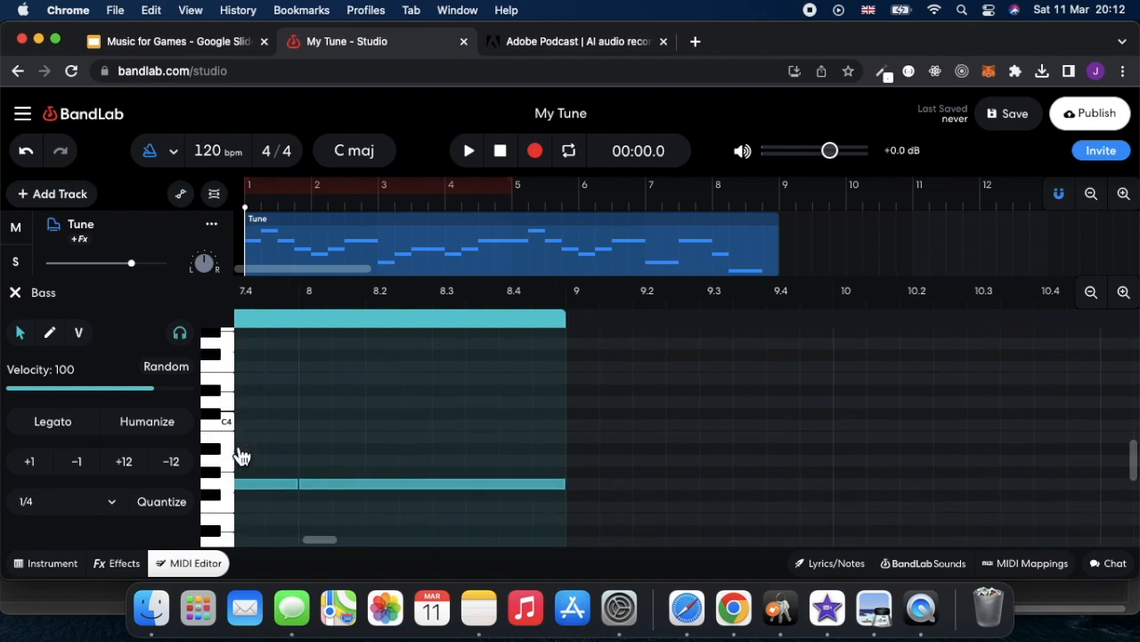
pyautogui.hscroll(-1, 239, 453)
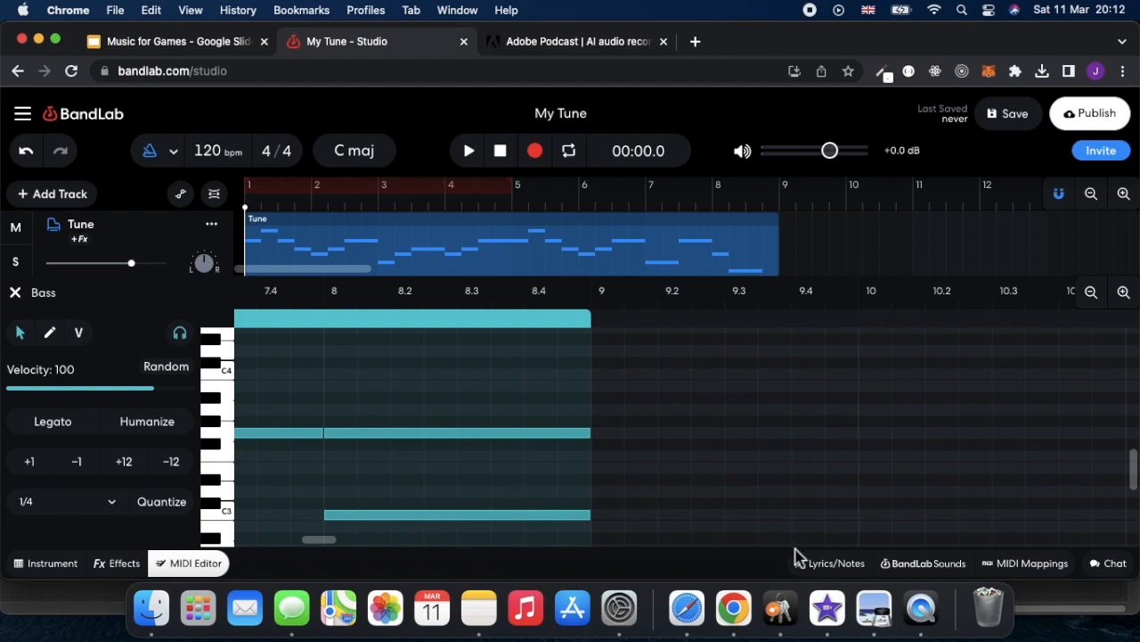
# Switch to Preview and review the bass-clef notes across all eight bars of the London Bridge is Falling Down score.
pyautogui.click(874, 609)
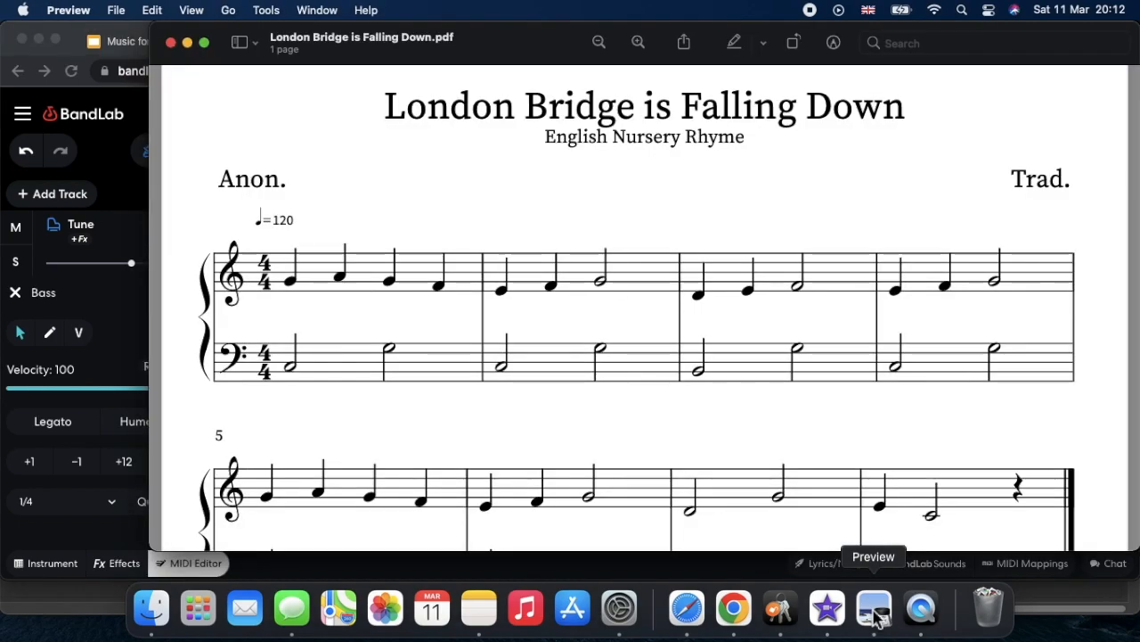
pyautogui.scroll(-2, 397, 385)
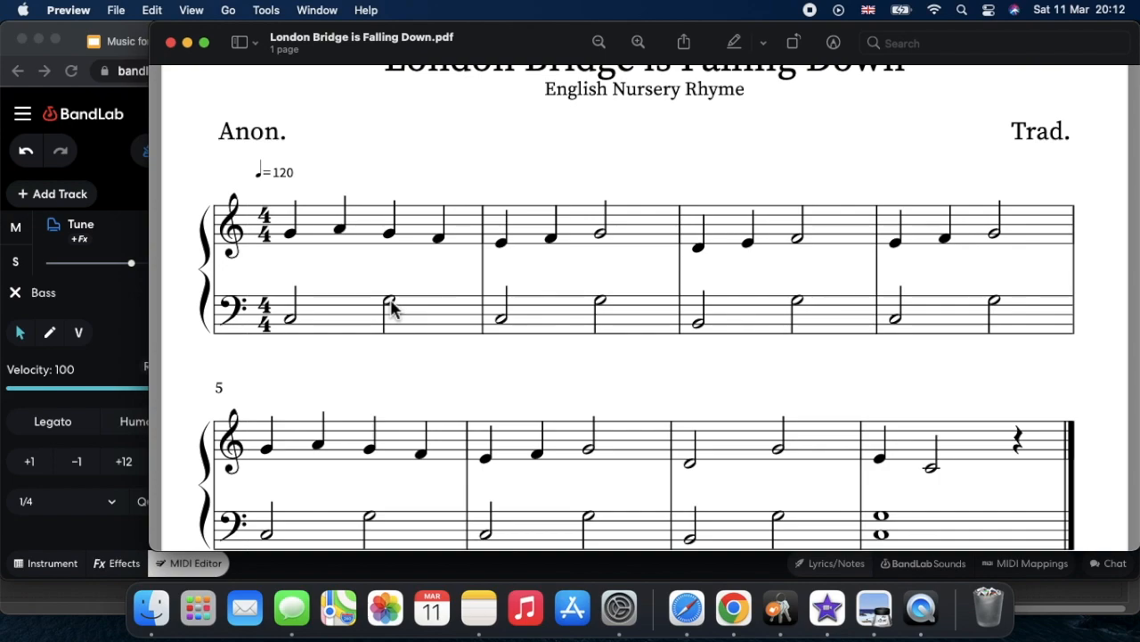
pyautogui.scroll(-3, 392, 307)
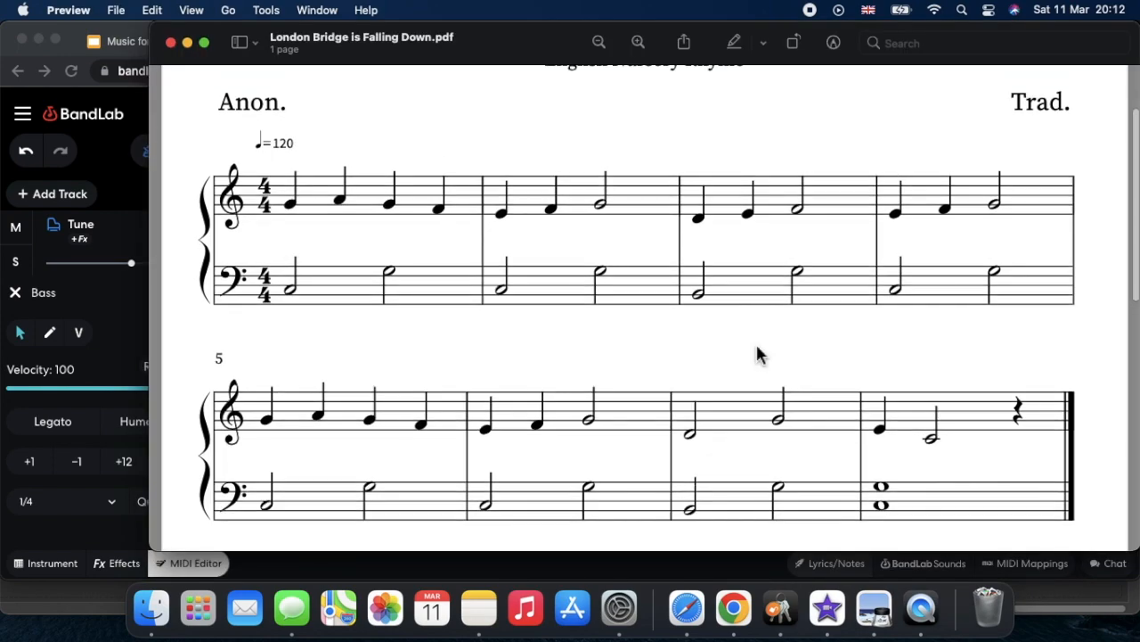
pyautogui.scroll(1, 755, 354)
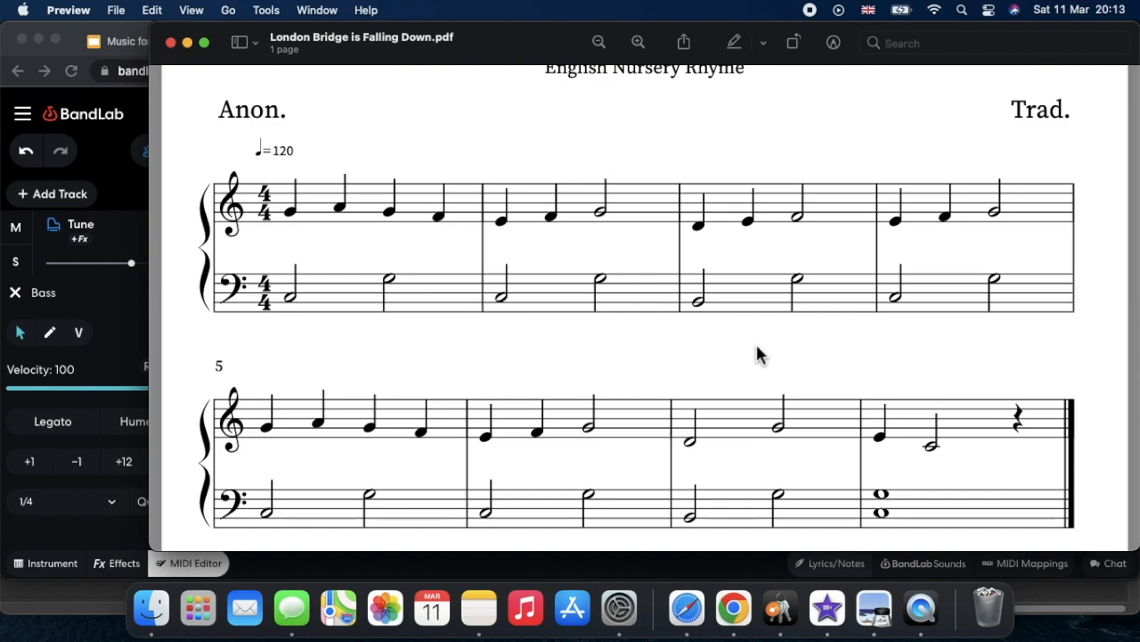
pyautogui.scroll(1, 756, 354)
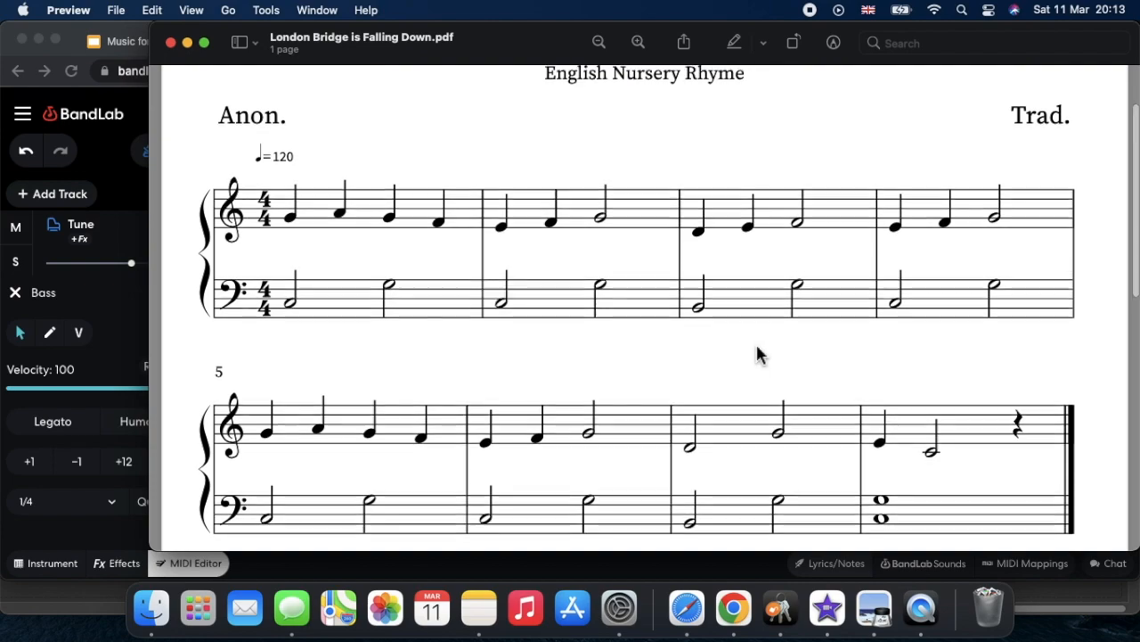
pyautogui.scroll(3, 756, 354)
pyautogui.scroll(-4, 757, 353)
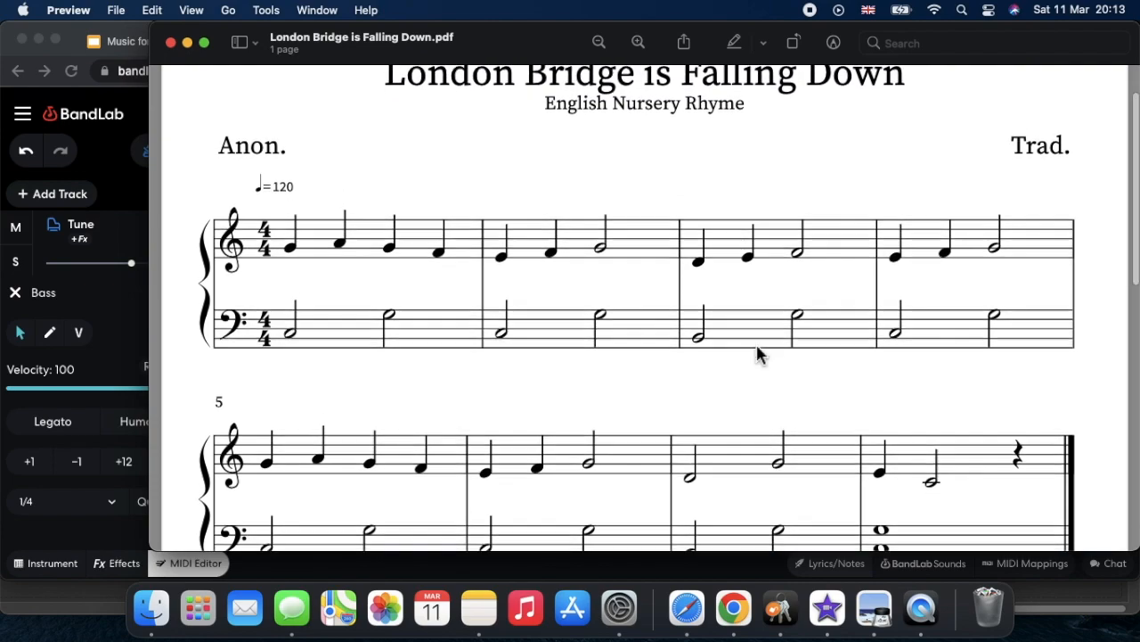